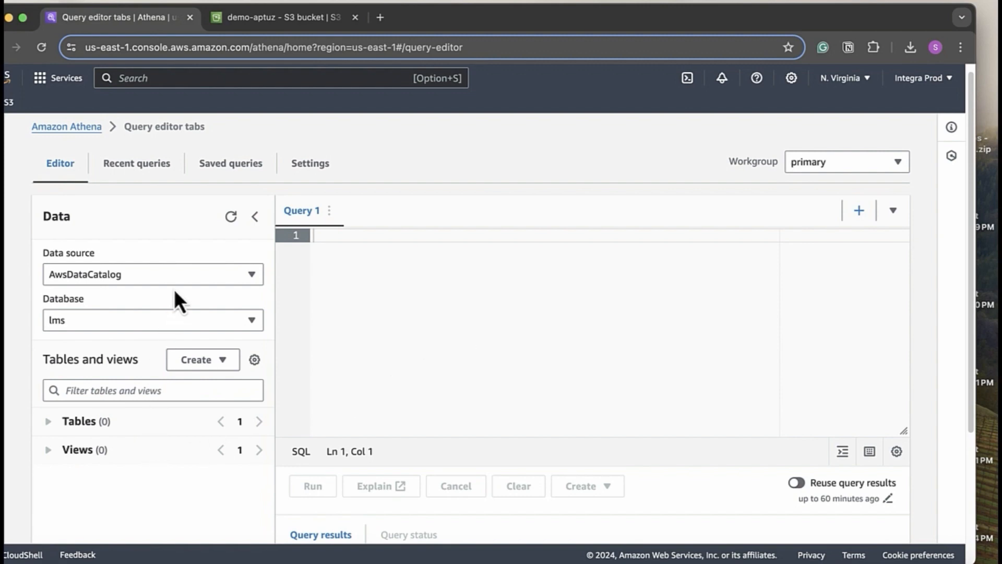
Upload loan_borrowers_set1.csv from the local data folder into the loan_borrowers/ folder of the demo-aptuz S3 bucket and close the upload status.
click(274, 17)
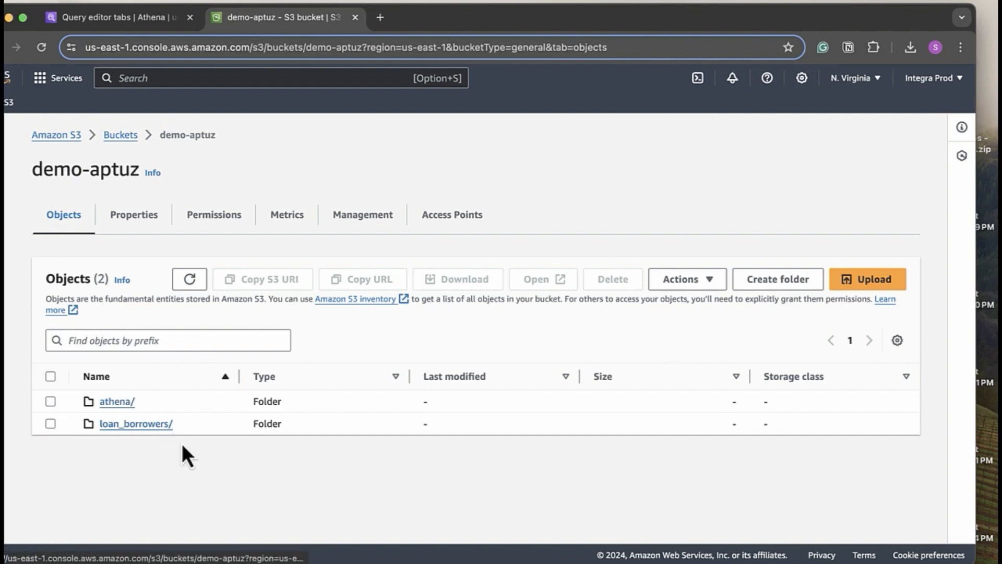
click(134, 425)
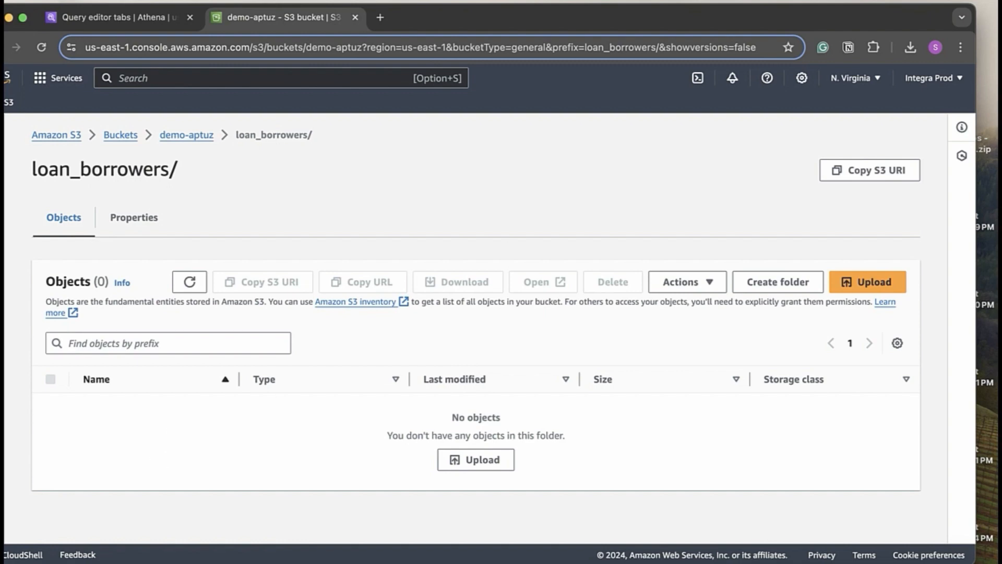
mouse_move(616, 563)
mouse_down()
mouse_move(522, 133)
mouse_move(552, 172)
mouse_move(606, 188)
mouse_up()
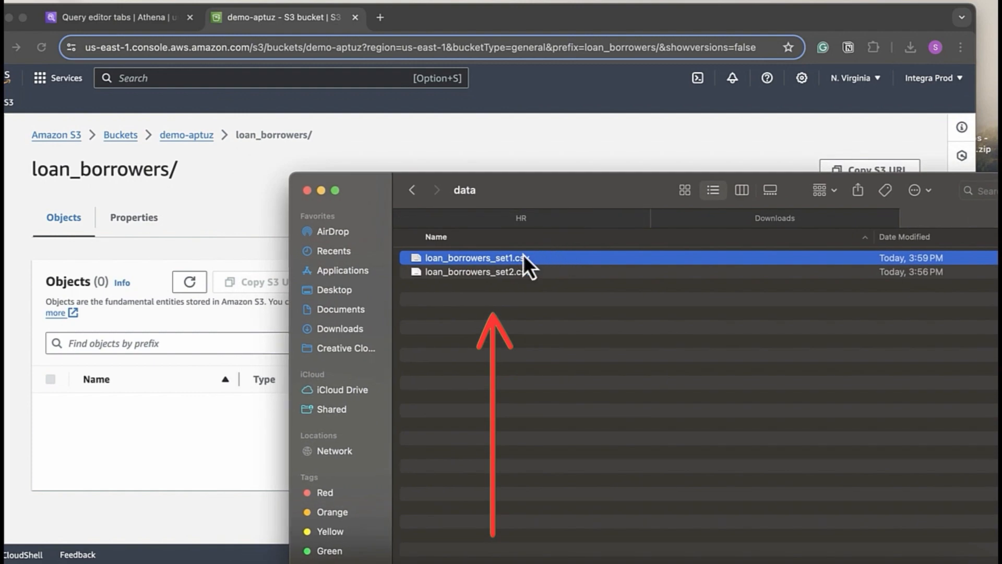
drag(521, 205, 623, 202)
drag(602, 261, 534, 225)
scroll(618, 363, down, 5)
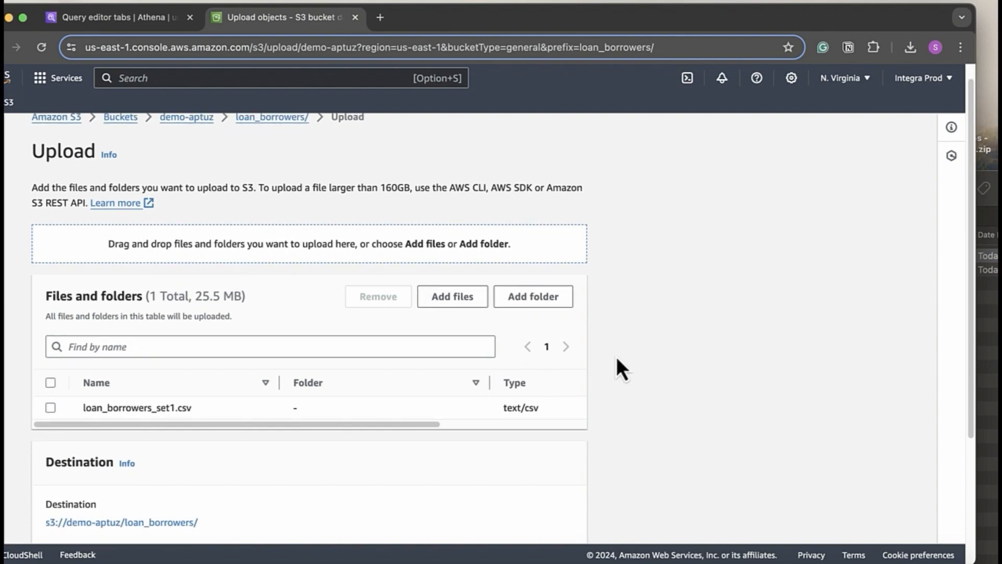
click(555, 519)
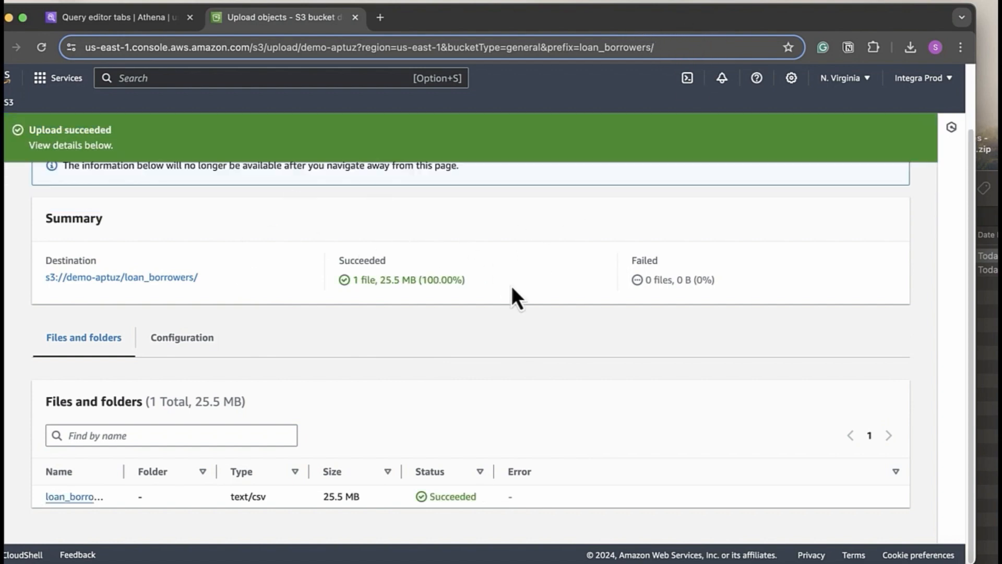
scroll(591, 246, up, 3)
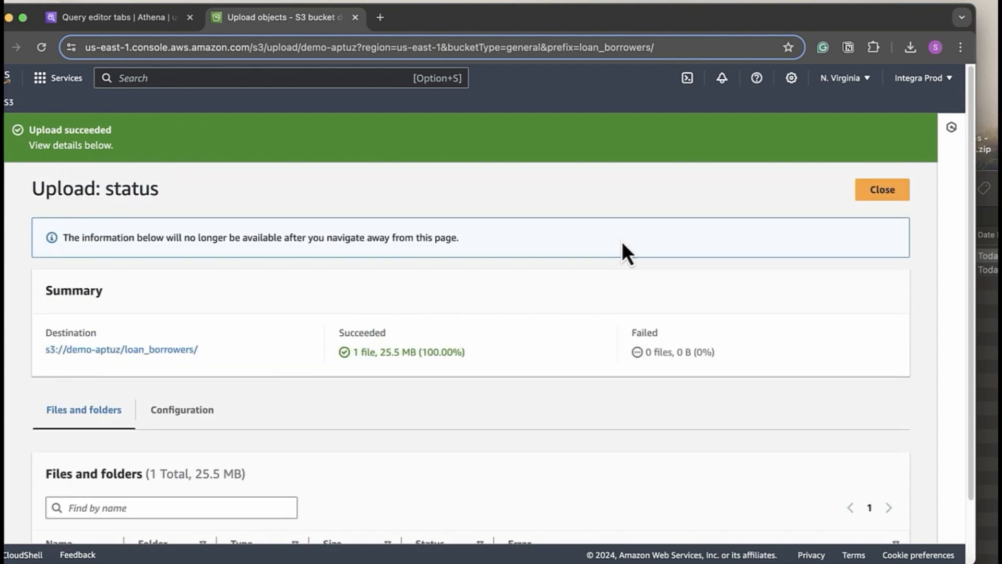
click(895, 191)
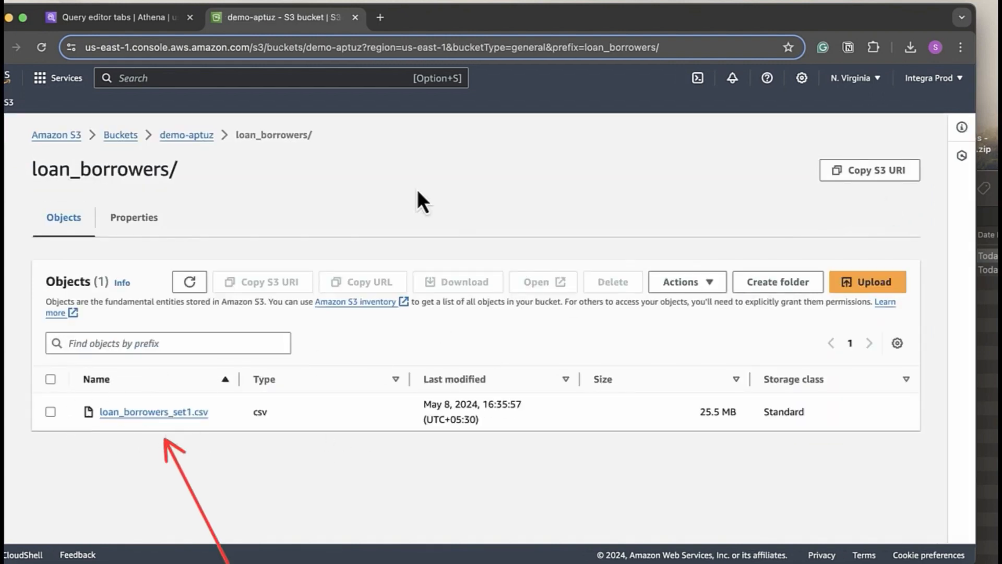
Switch back to the Athena query editor and start creating a table from a data source with AWS Glue Crawler.
click(112, 23)
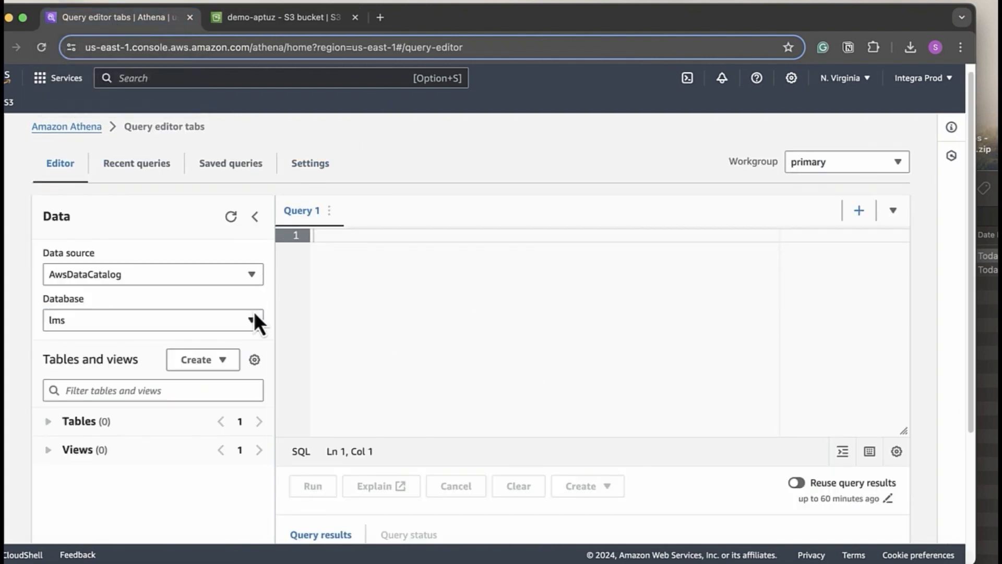
scroll(281, 355, down, 1)
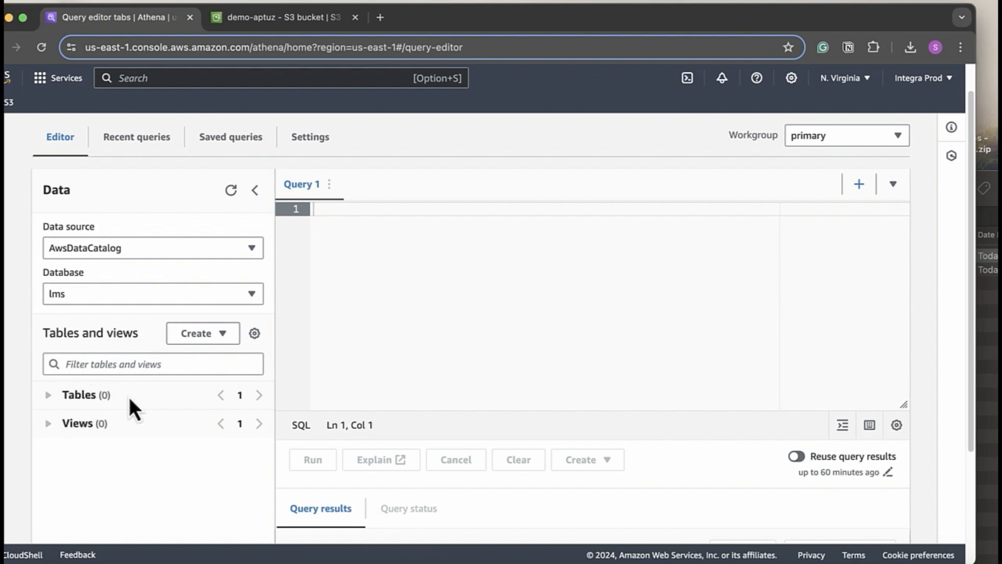
click(208, 341)
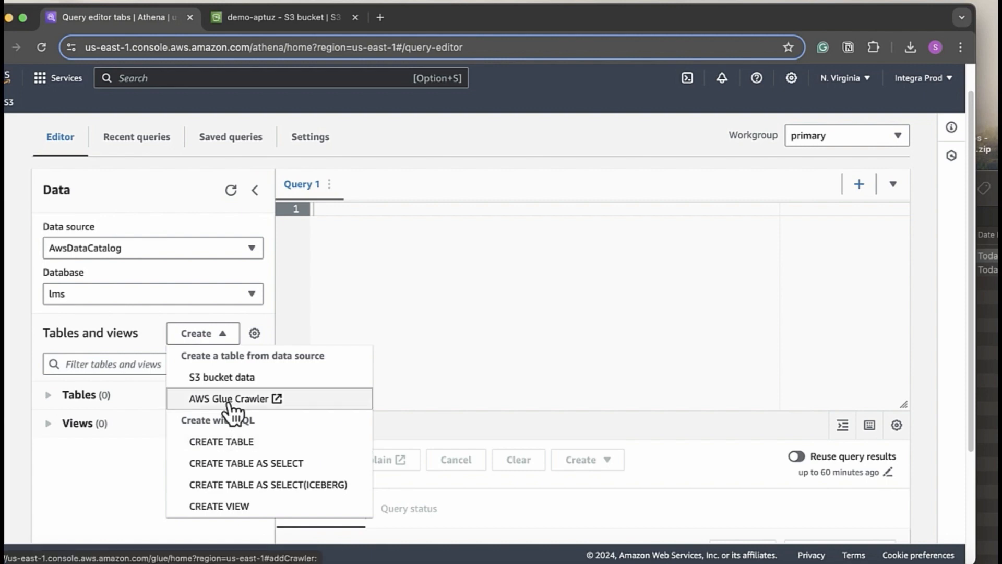
click(277, 402)
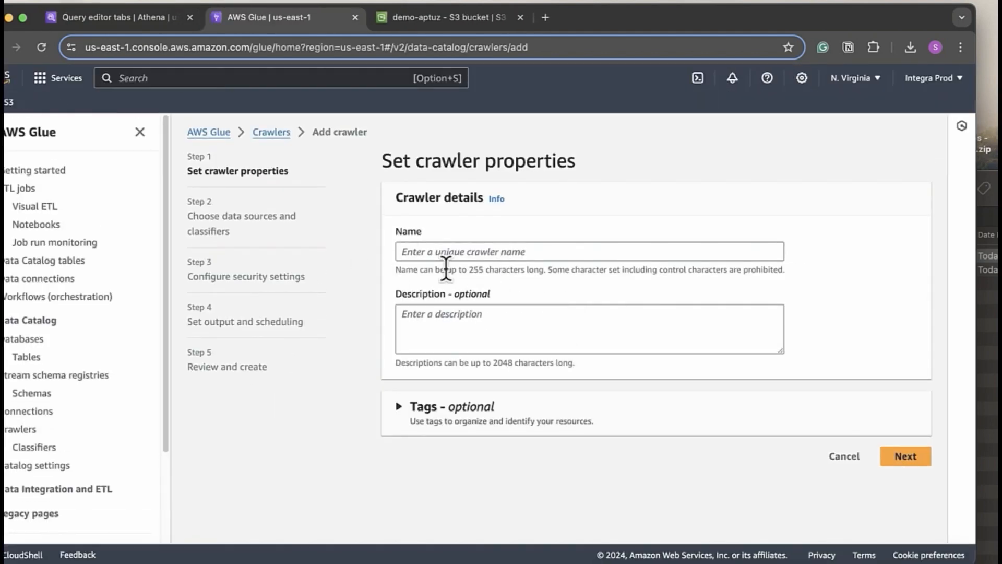
Name the new crawler "borrowers" and continue to the data source settings.
click(430, 254)
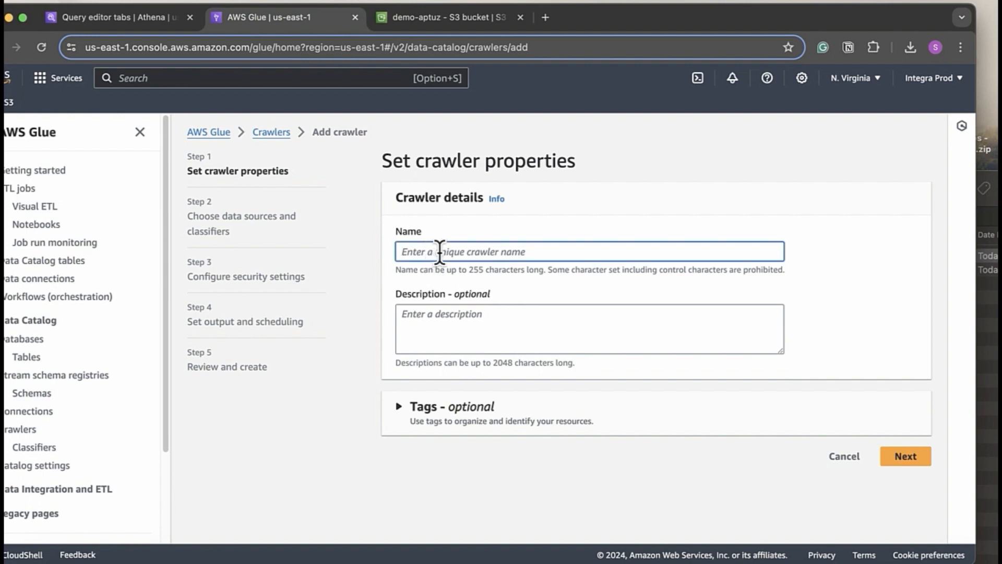
text(bor)
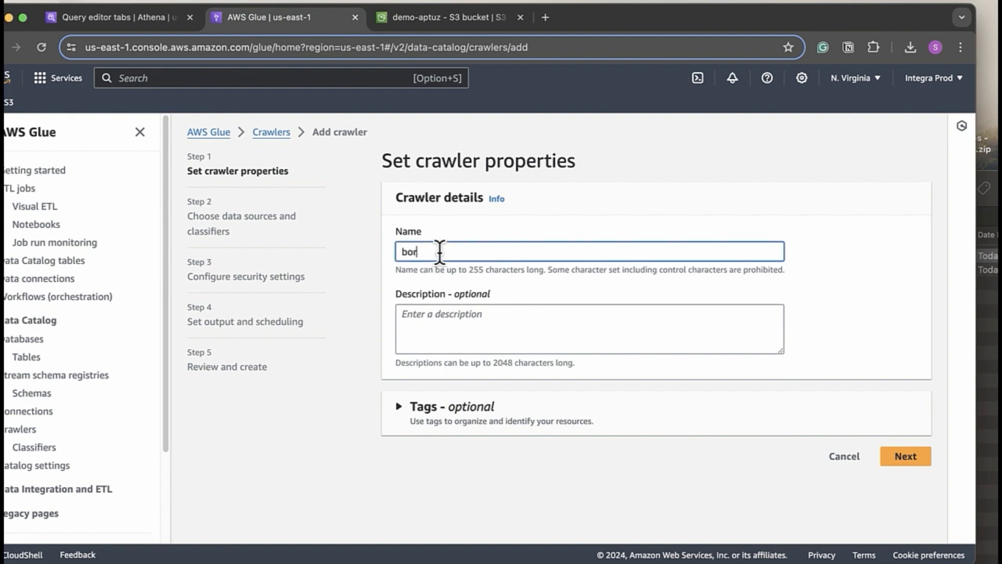
text(rowers)
click(906, 456)
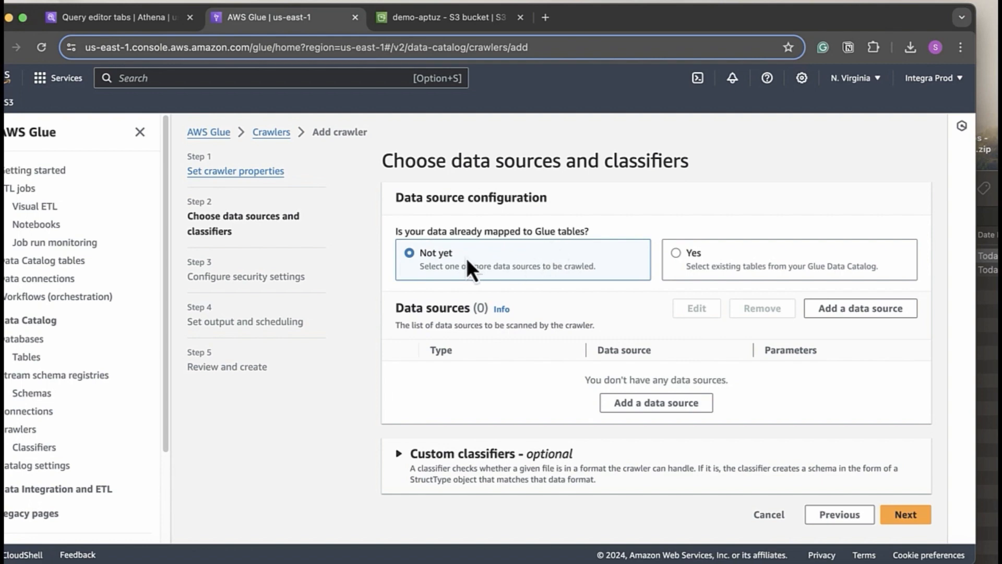
Specify that the data is not yet mapped to Glue tables and start adding an S3 data source.
click(675, 254)
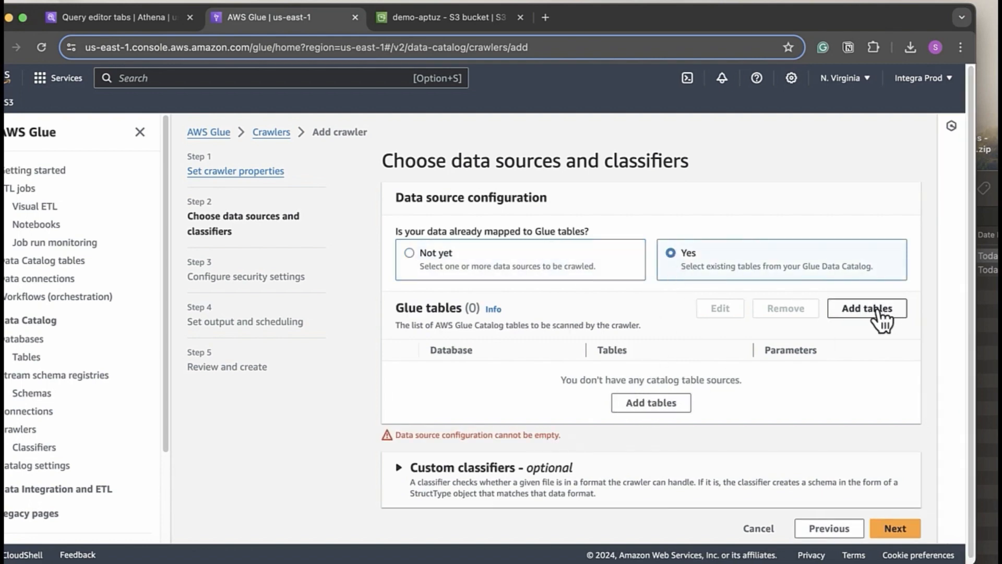
click(409, 254)
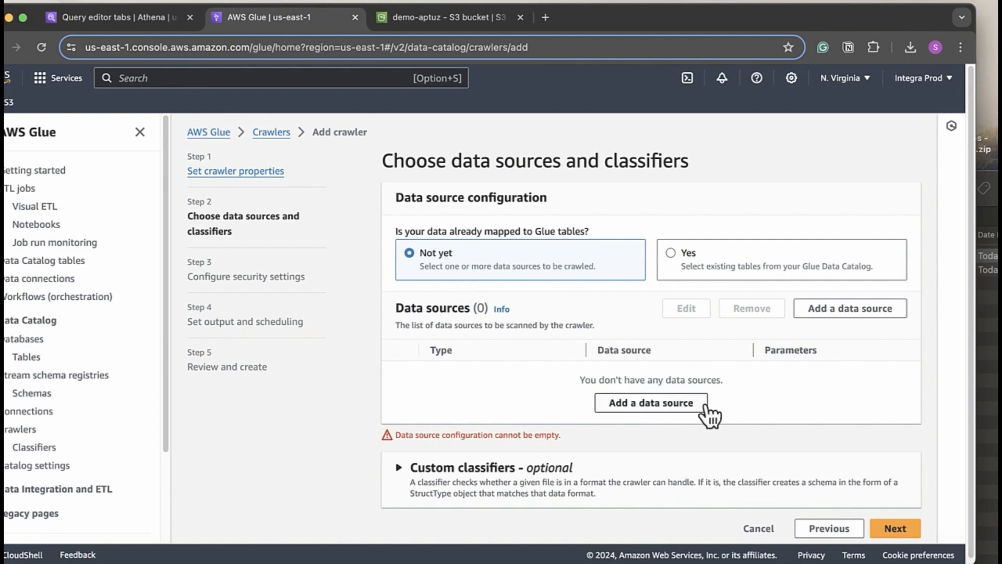
click(829, 316)
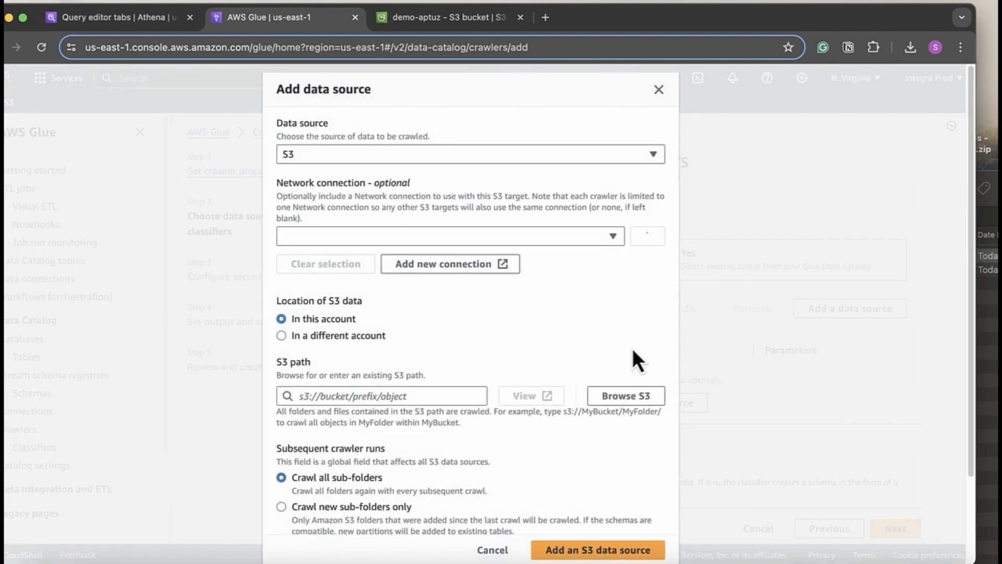
scroll(510, 330, down, 2)
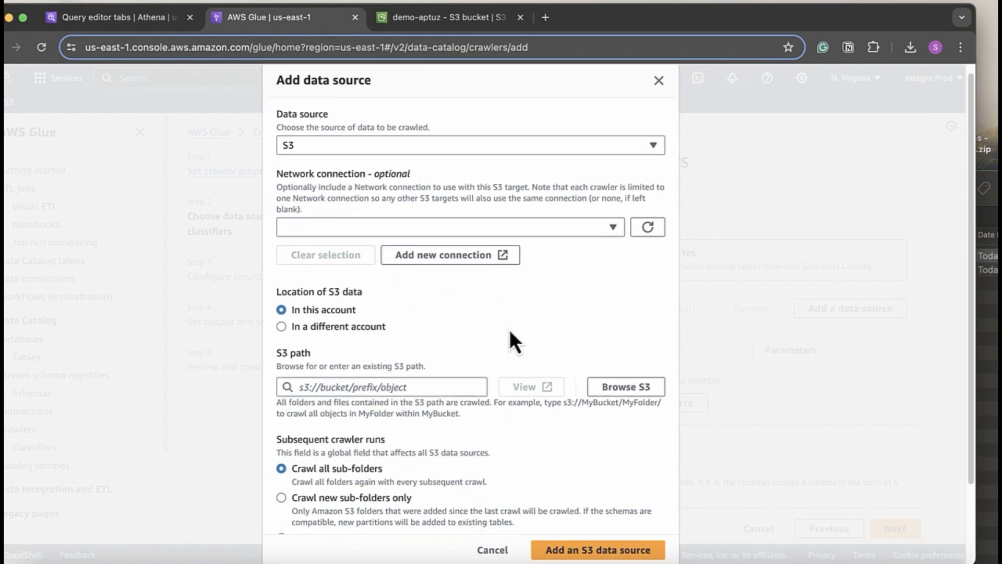
scroll(510, 331, down, 2)
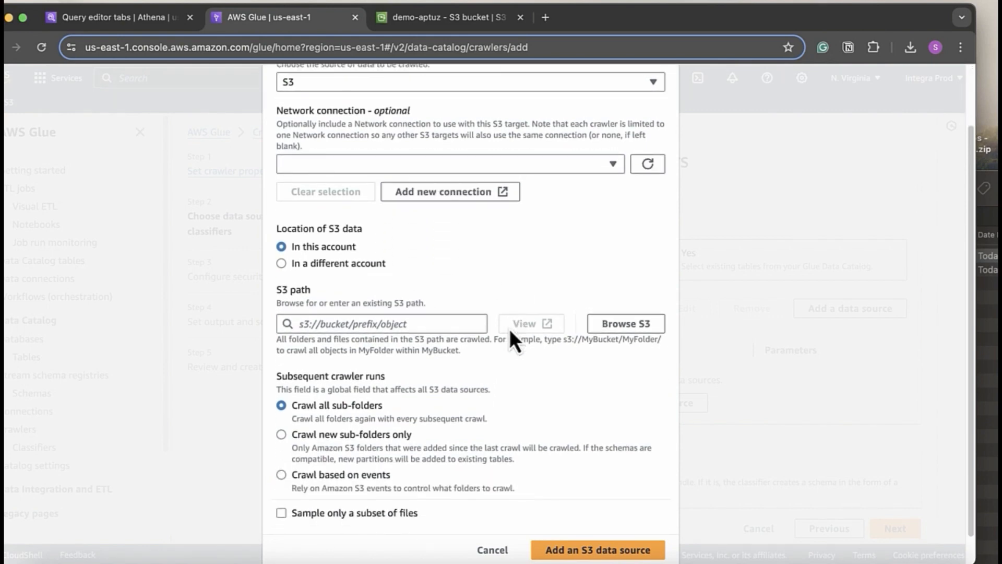
scroll(459, 273, down, 2)
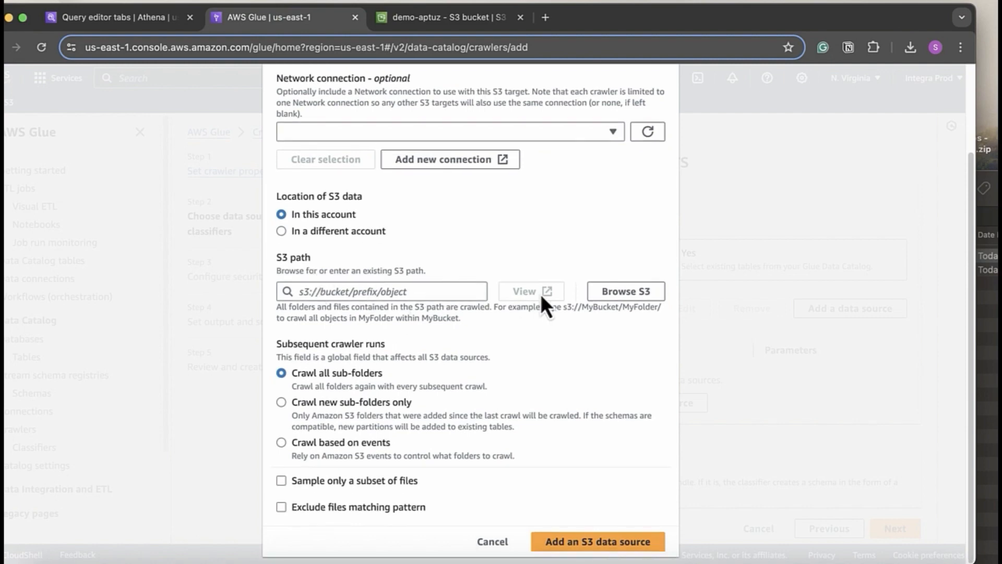
Browse to s3://demo-aptuz/loan_borrowers/ as the S3 path, add it as the crawler's data source, and continue to the security settings.
click(609, 294)
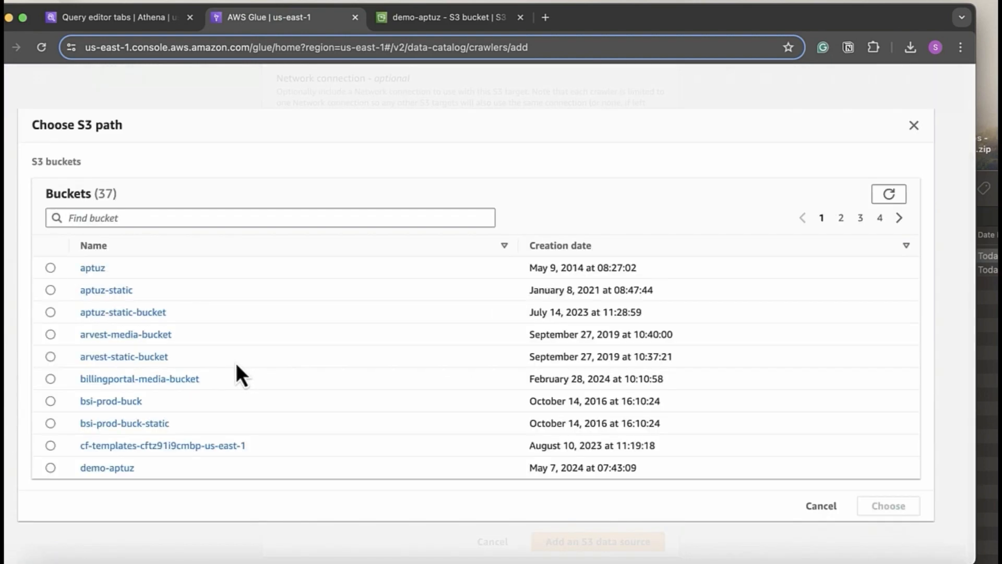
click(133, 217)
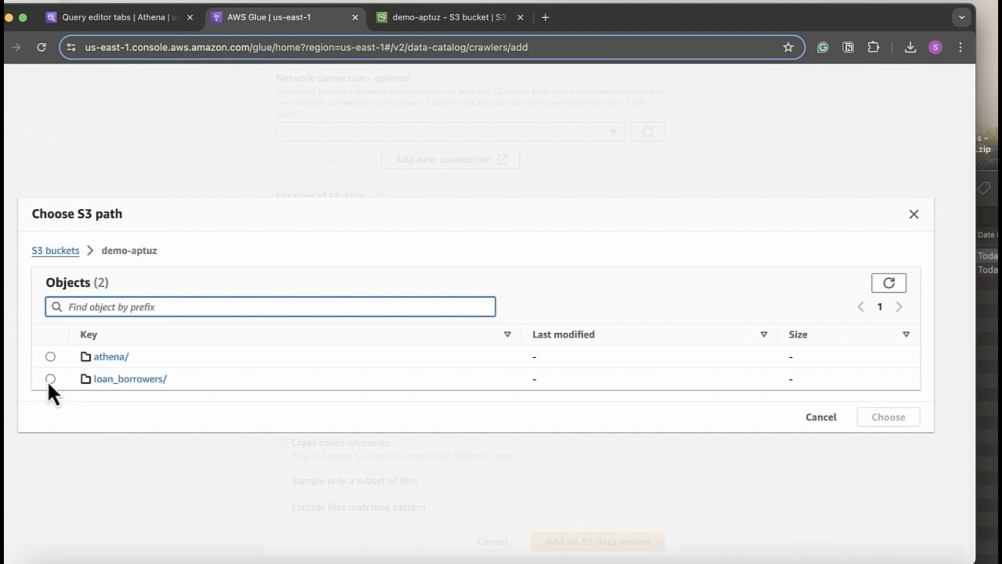
click(51, 379)
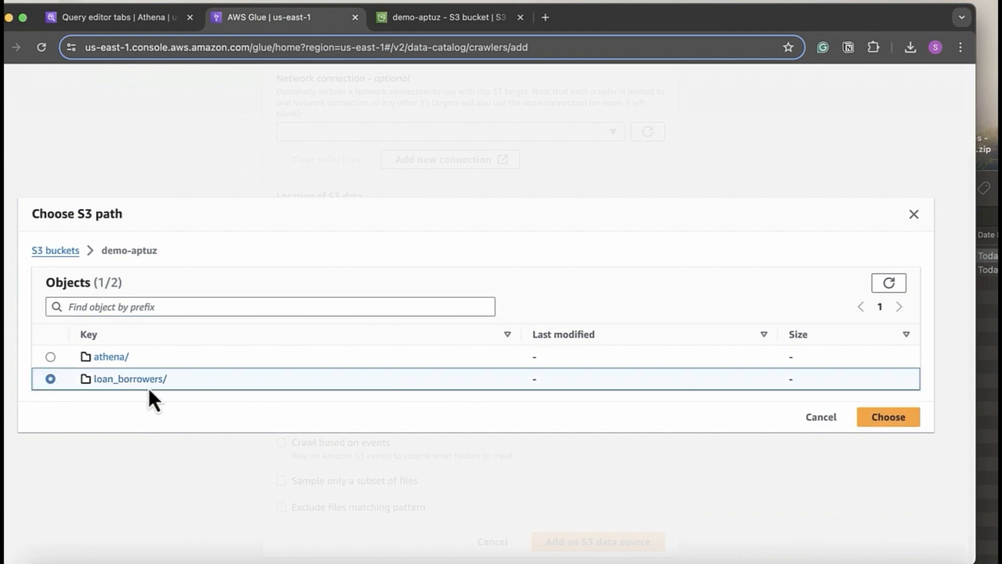
click(886, 424)
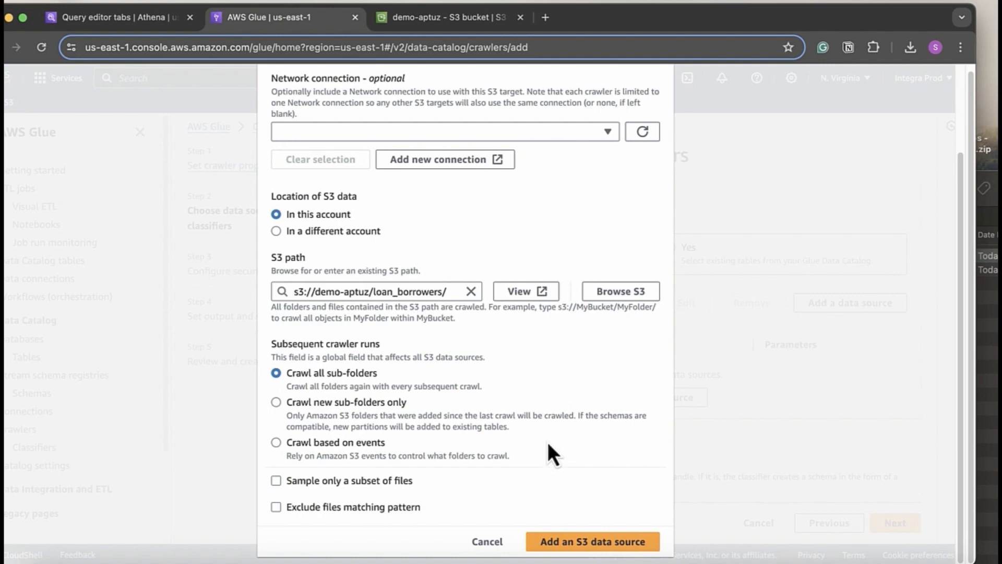
click(569, 545)
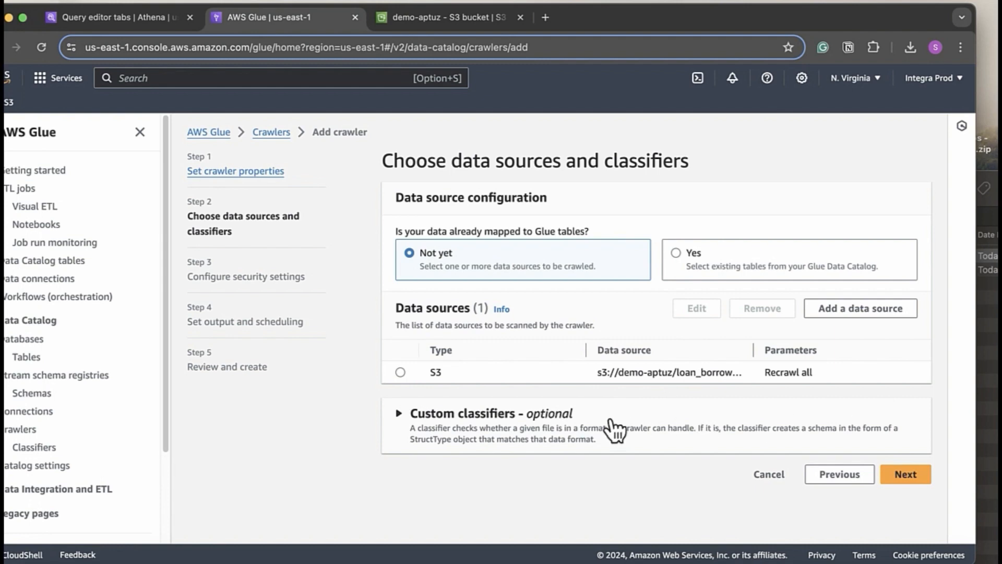
click(916, 476)
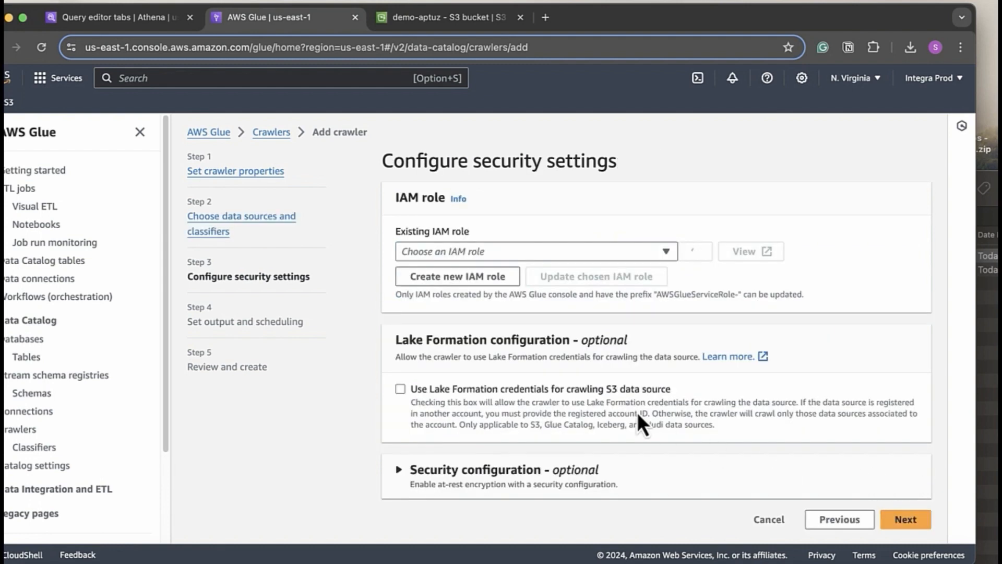
Assign the existing IAM role AWSGlueServiceRoleDefault to the crawler and continue to output and scheduling.
click(552, 252)
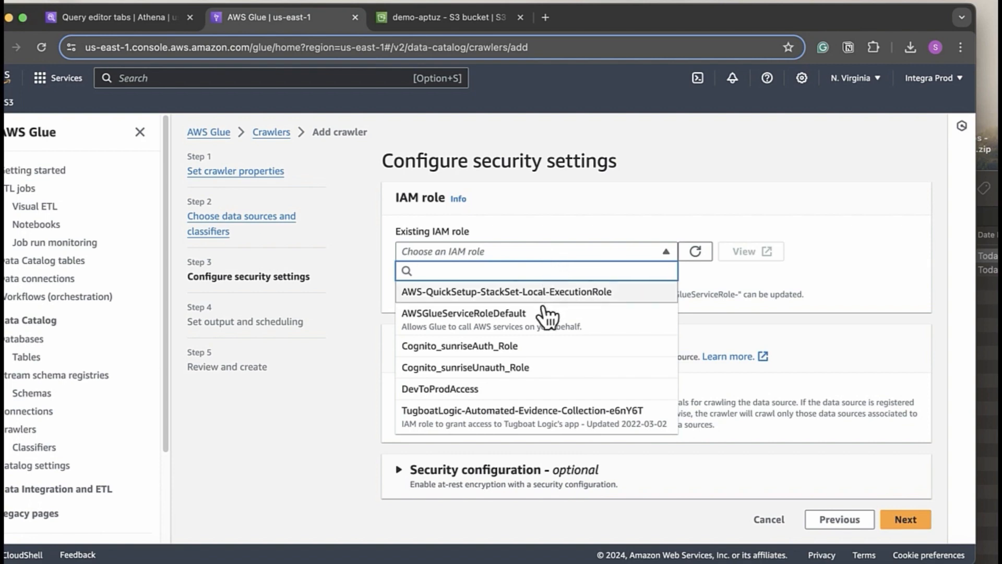
click(506, 324)
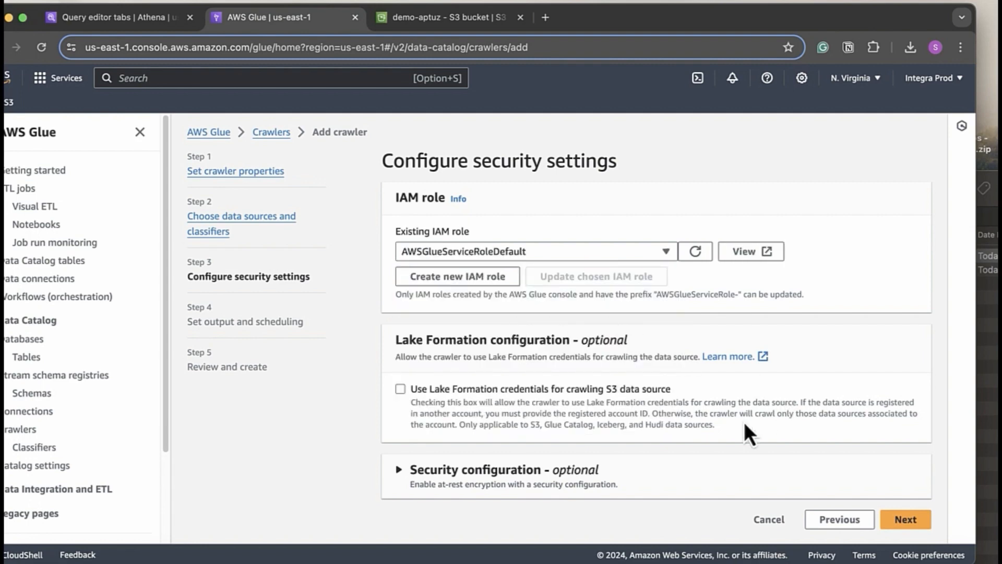
click(905, 519)
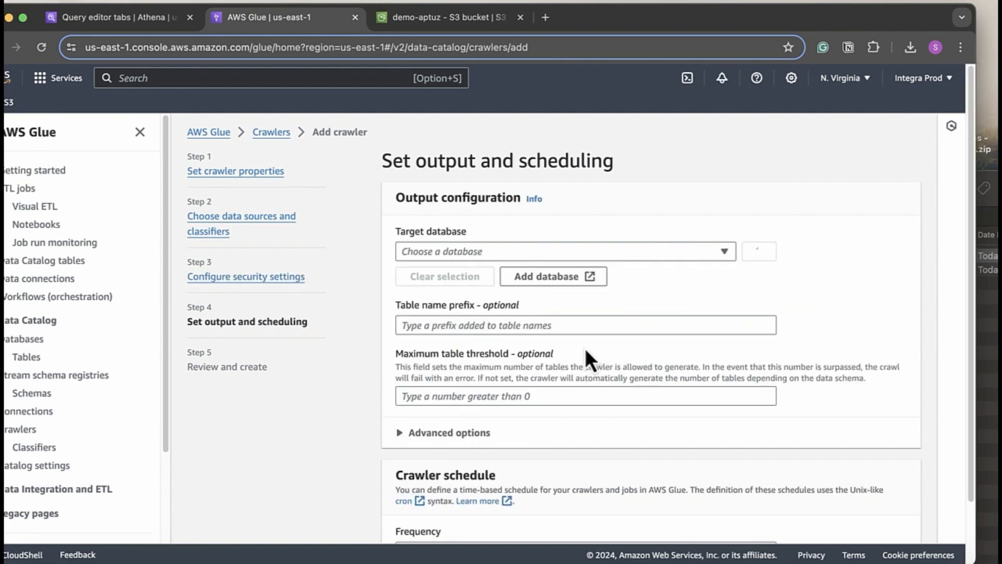
Set the crawler's target database to lms, keep the On demand frequency, and continue to the review page.
click(626, 253)
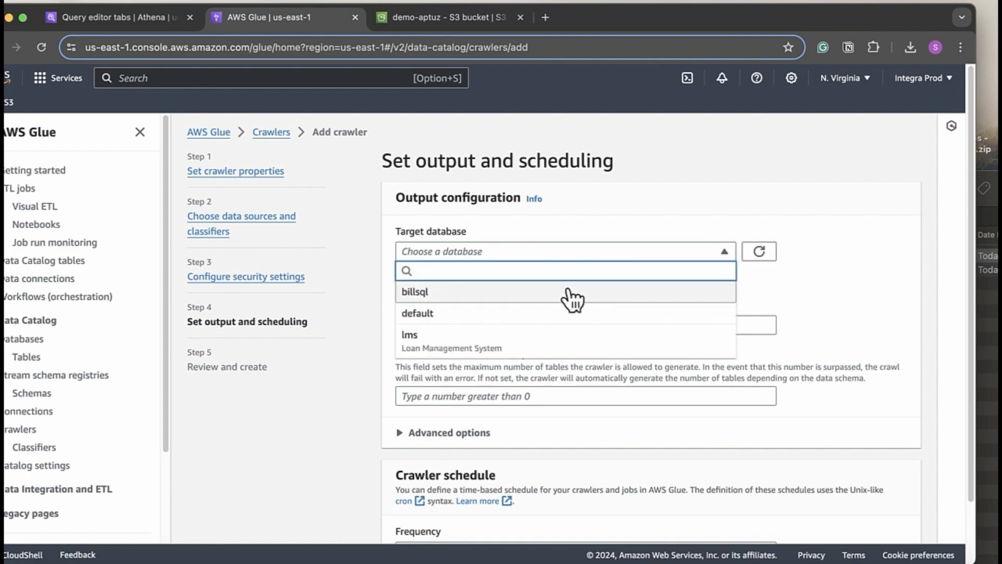
click(491, 346)
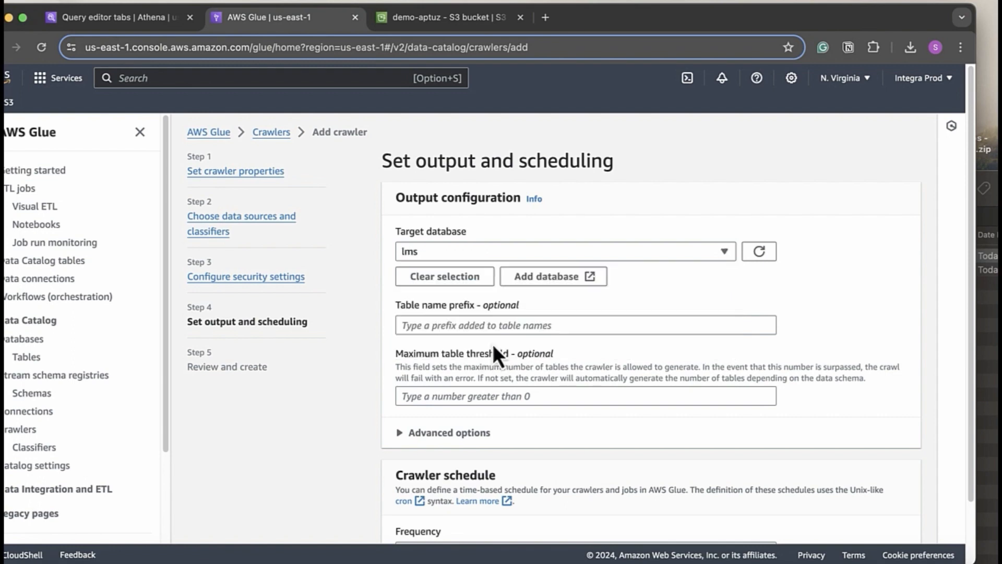
scroll(673, 361, down, 2)
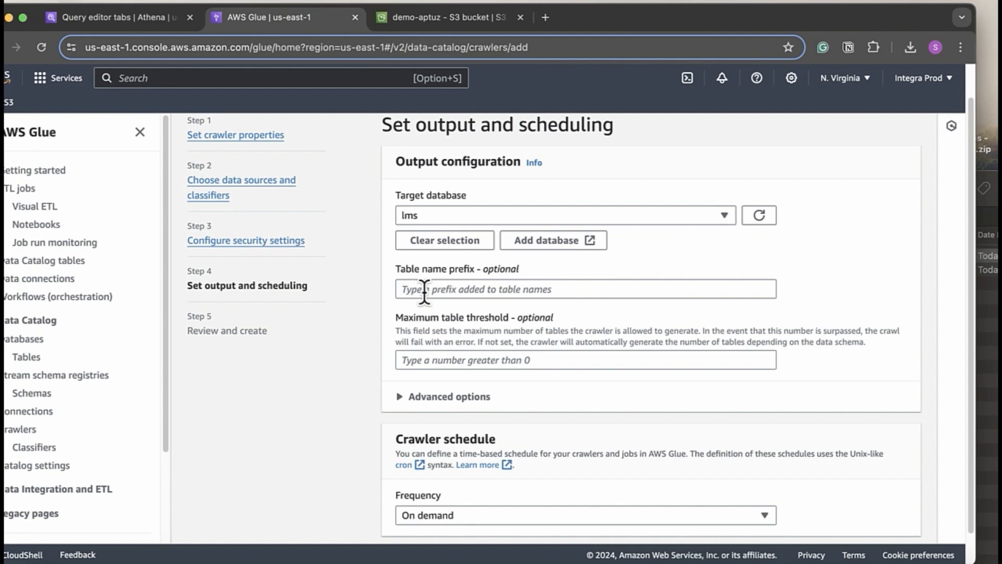
scroll(806, 360, down, 1)
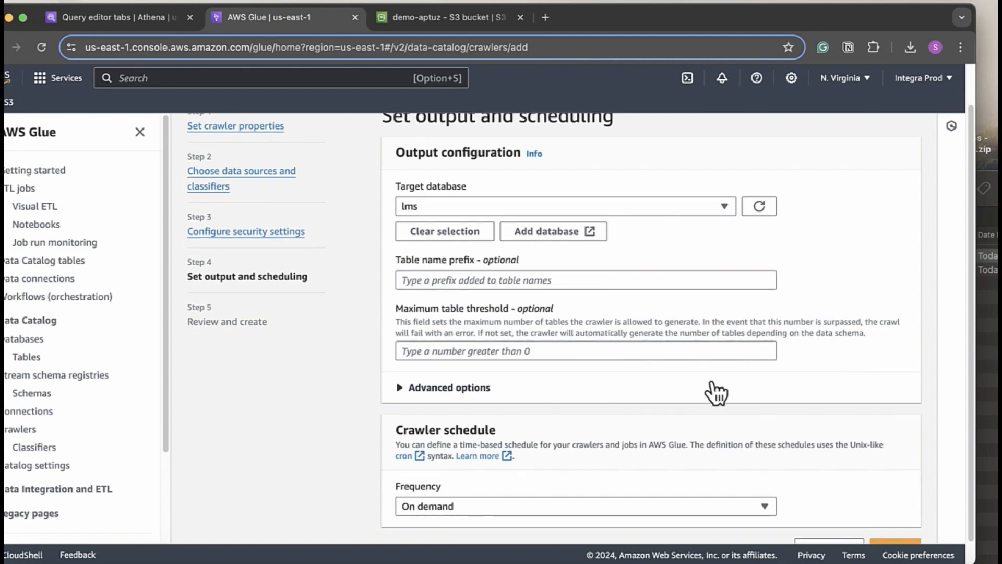
scroll(716, 392, down, 1)
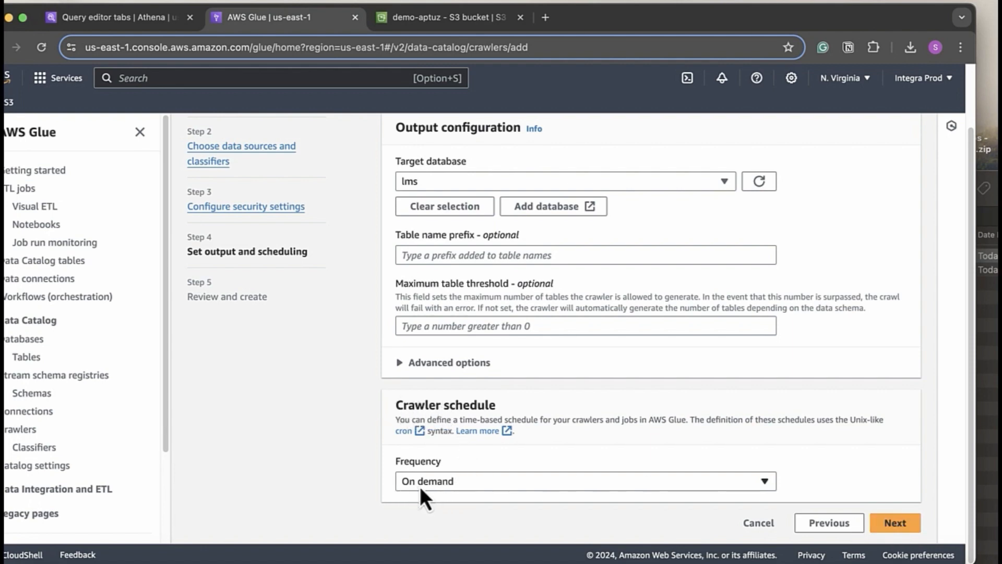
click(902, 524)
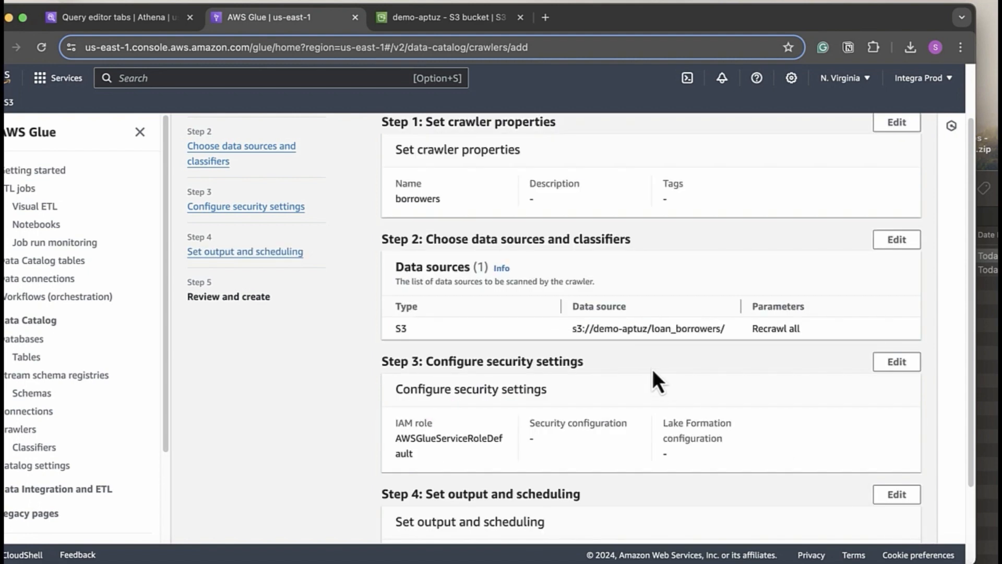
Create the borrowers crawler from the review page and look over its properties and run list.
scroll(653, 371, down, 4)
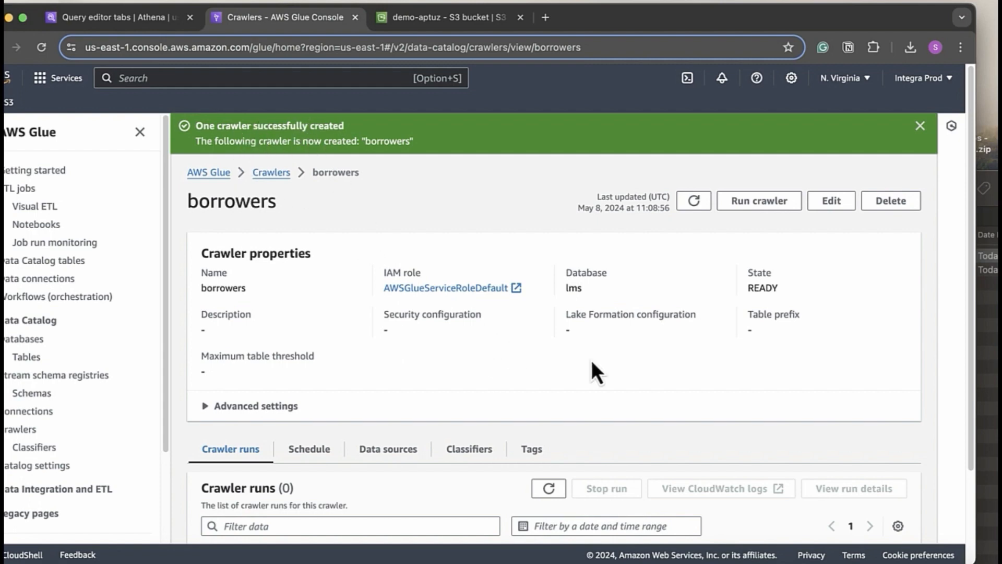
scroll(540, 363, down, 2)
scroll(540, 363, down, 2)
scroll(506, 355, up, 4)
Run the borrowers crawler and refresh its run list to monitor the run status.
click(745, 207)
scroll(638, 385, down, 2)
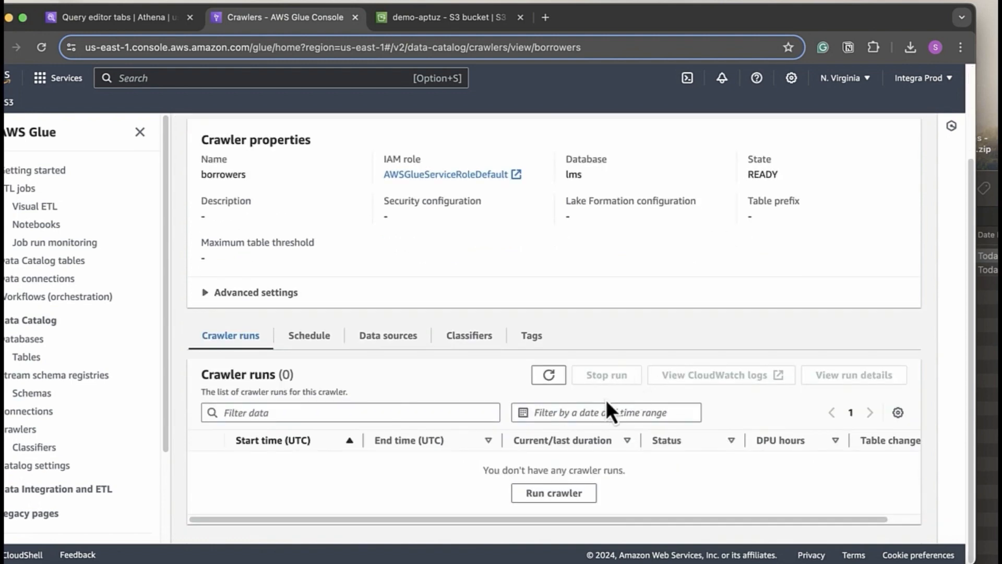
click(549, 380)
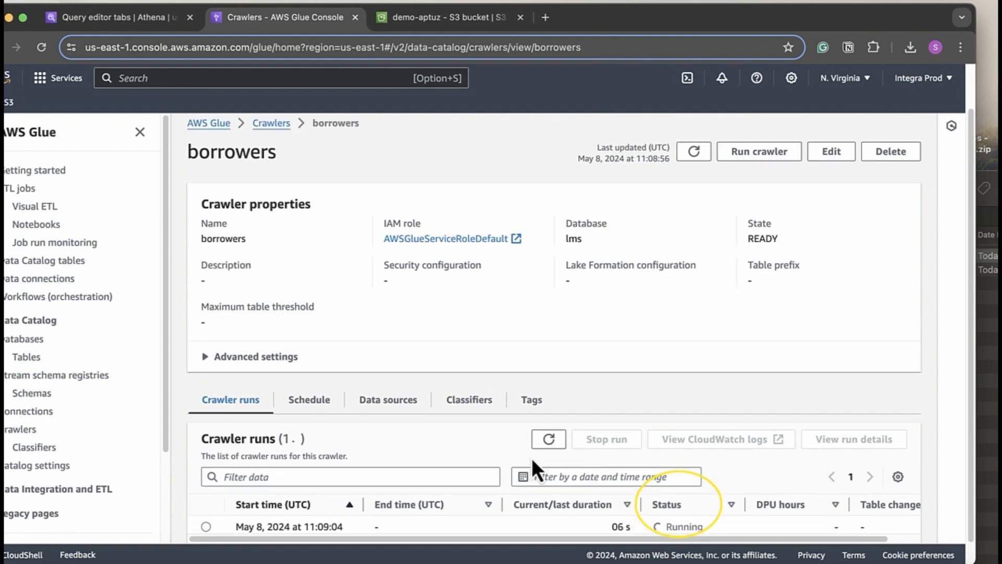
click(206, 503)
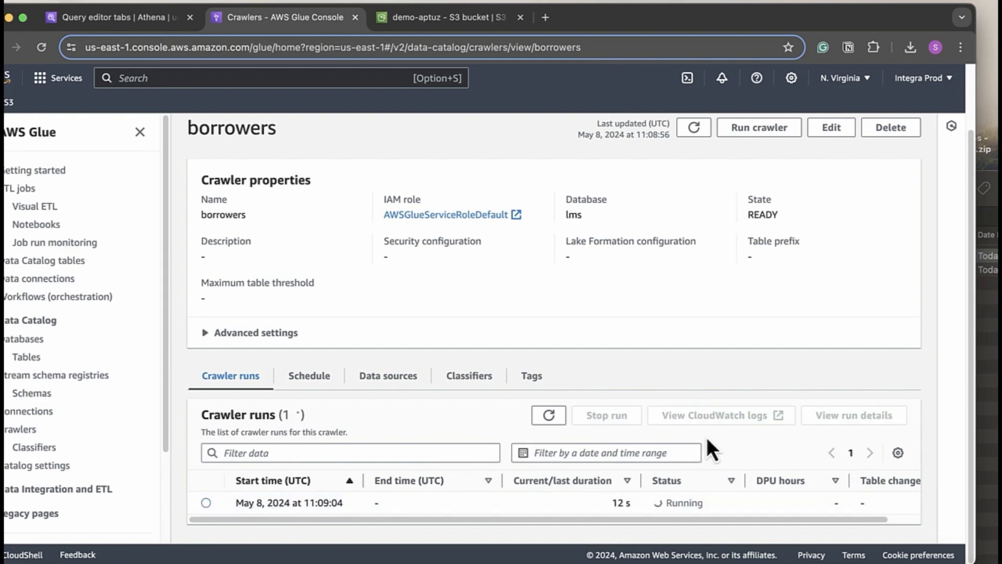
click(205, 504)
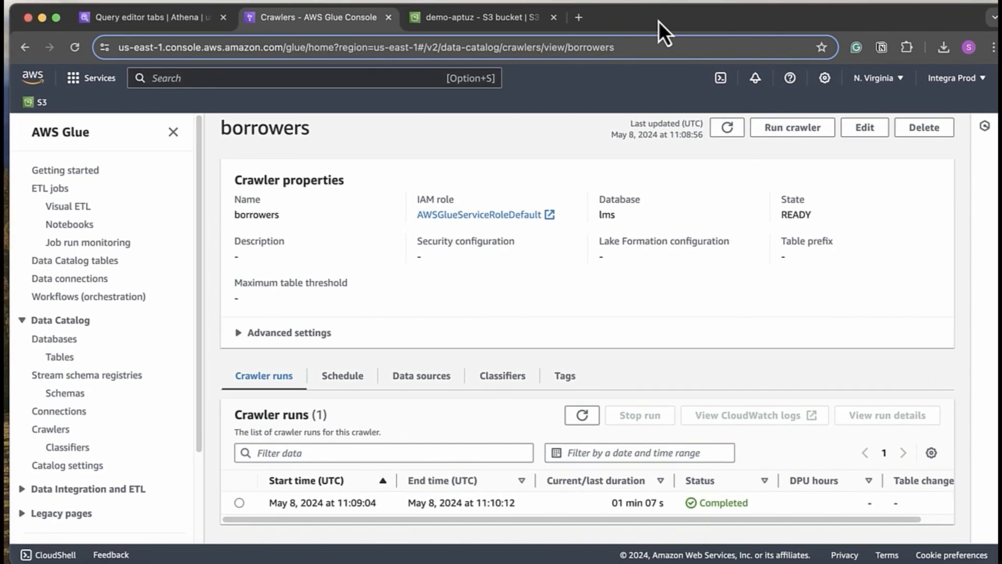
Refresh the Data Catalog table list, then open the loan_borrowers table and review its column names and data types.
click(59, 357)
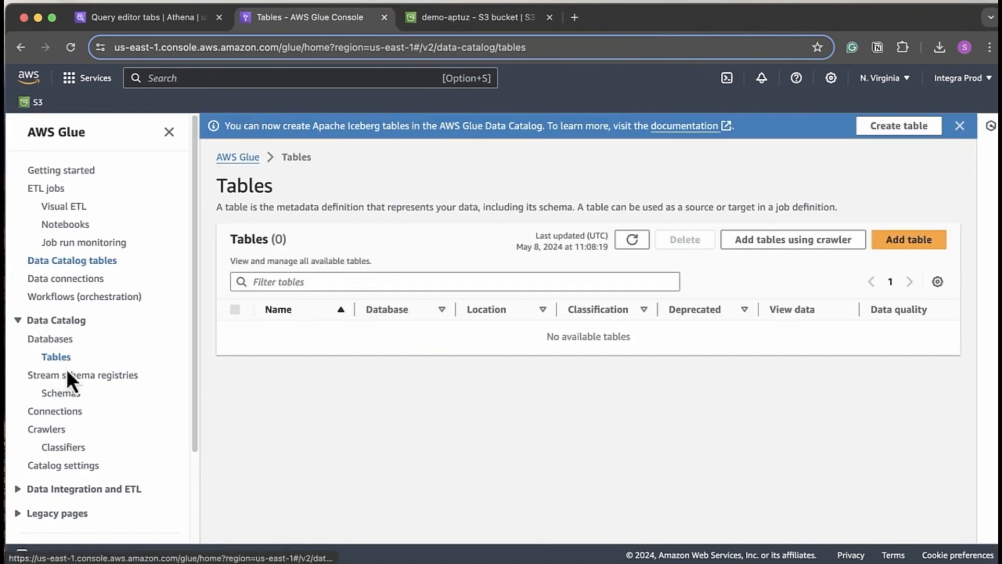
click(630, 239)
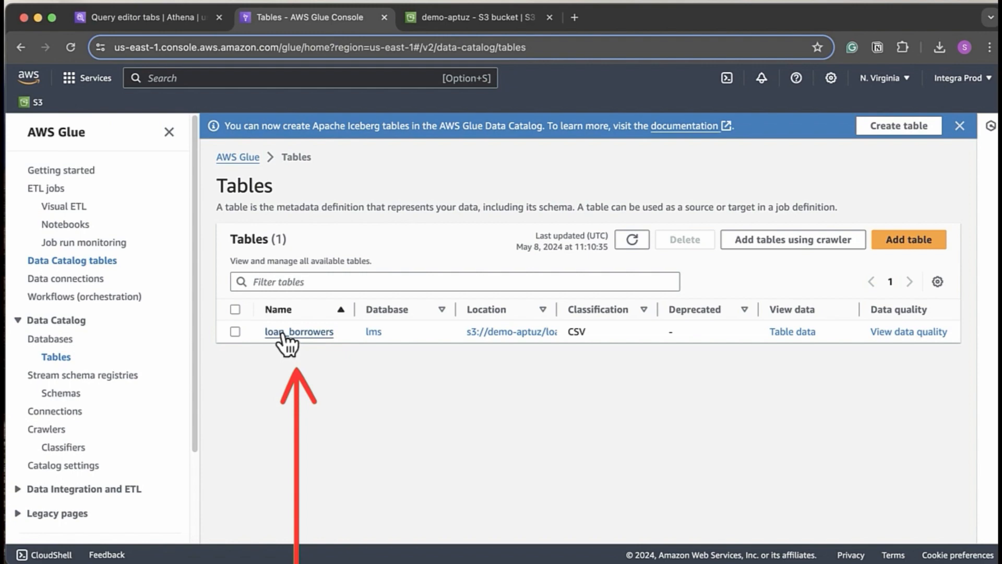
click(285, 334)
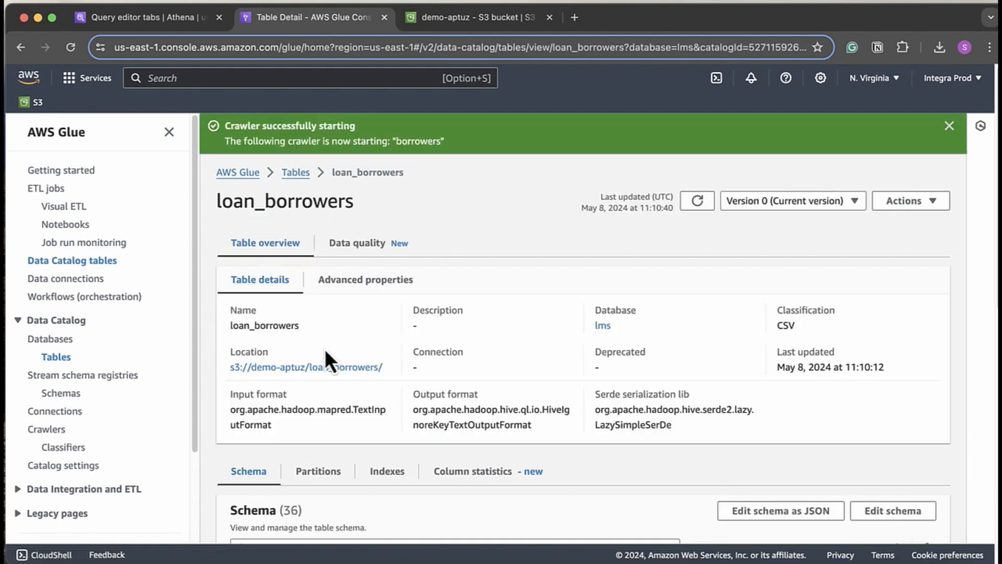
scroll(580, 360, down, 5)
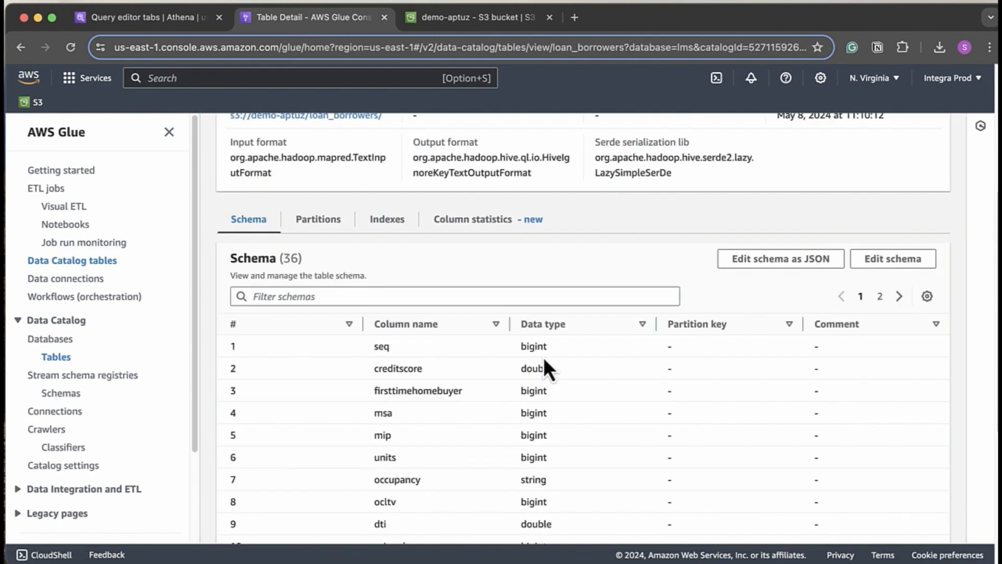
scroll(432, 370, down, 4)
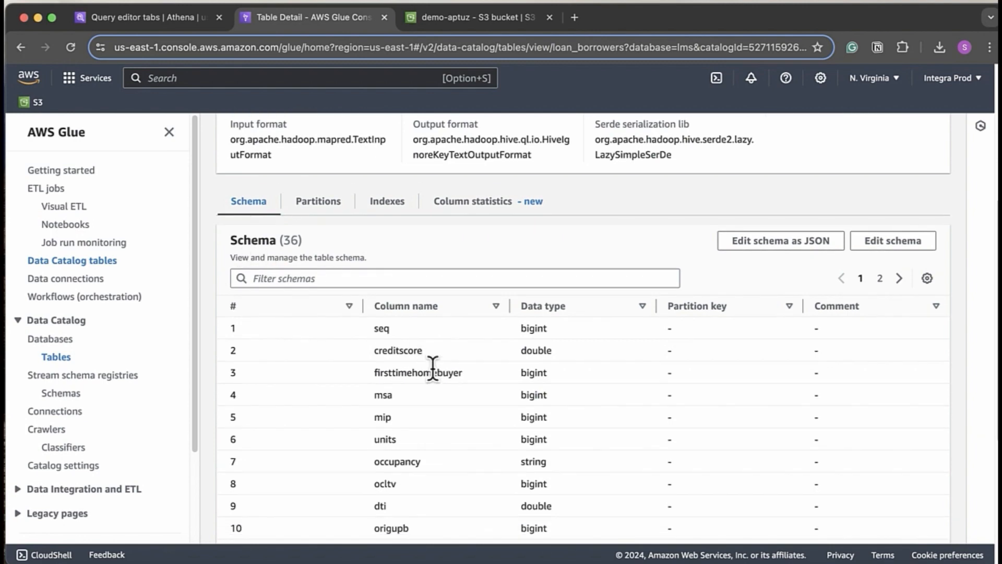
scroll(387, 262, up, 1)
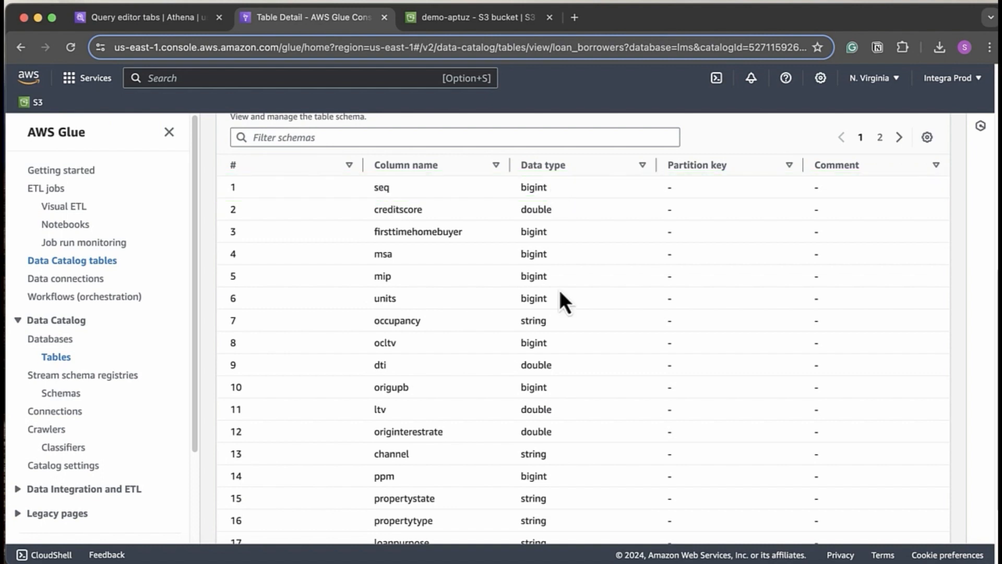
scroll(562, 366, down, 2)
scroll(558, 366, up, 3)
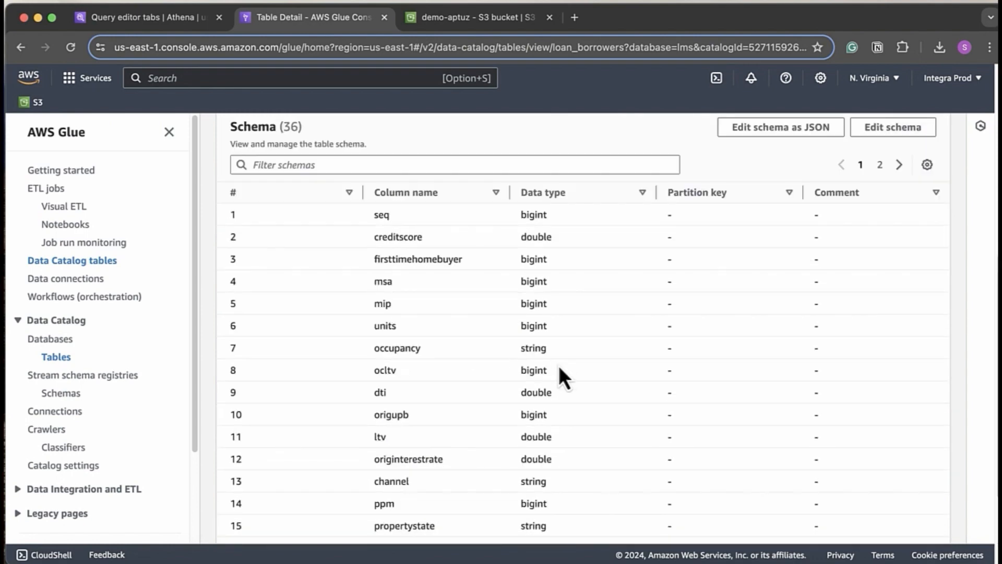
scroll(558, 365, up, 8)
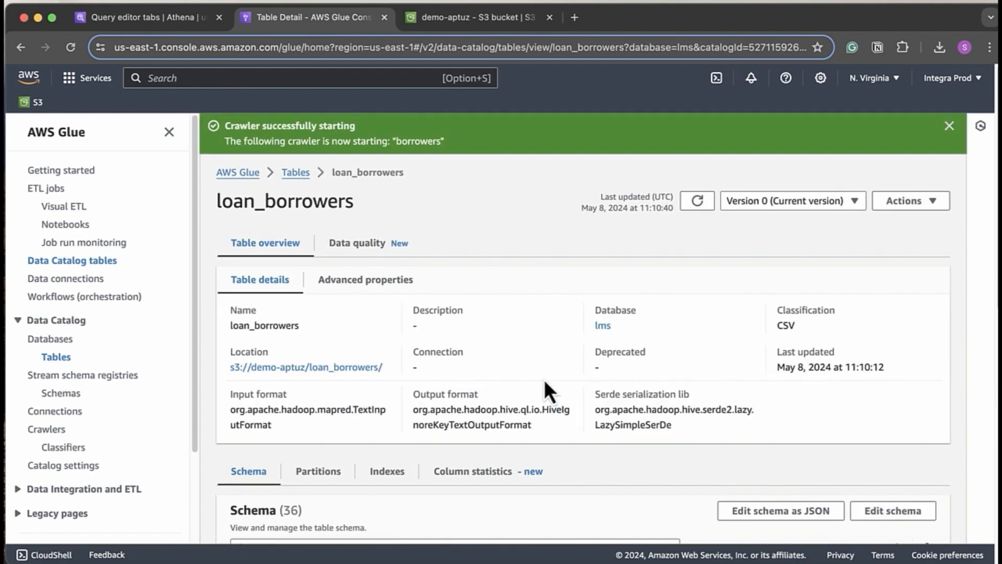
Switch to the Athena query editor, refresh the lms database's tables and preview the loan_borrowers table.
click(167, 18)
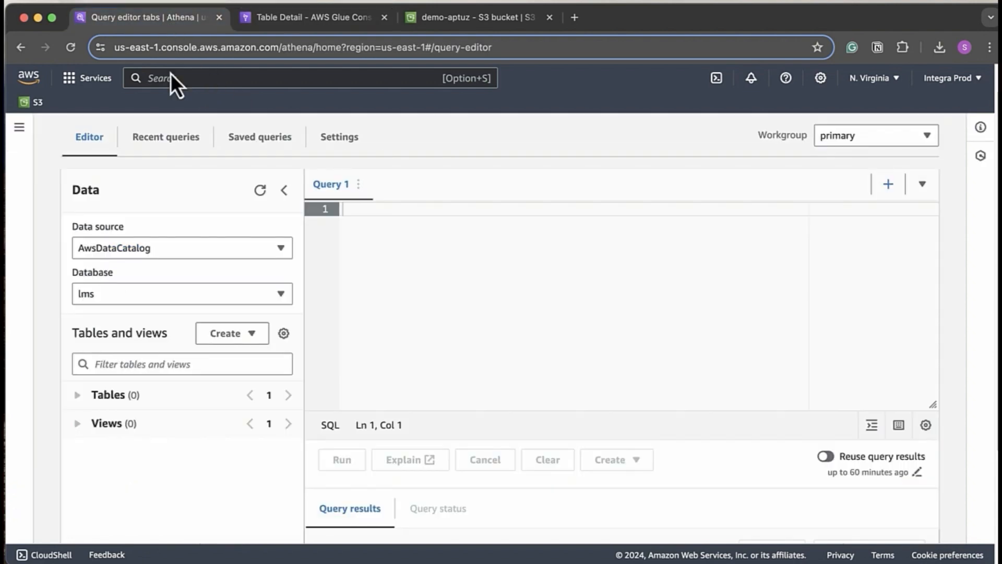
click(260, 190)
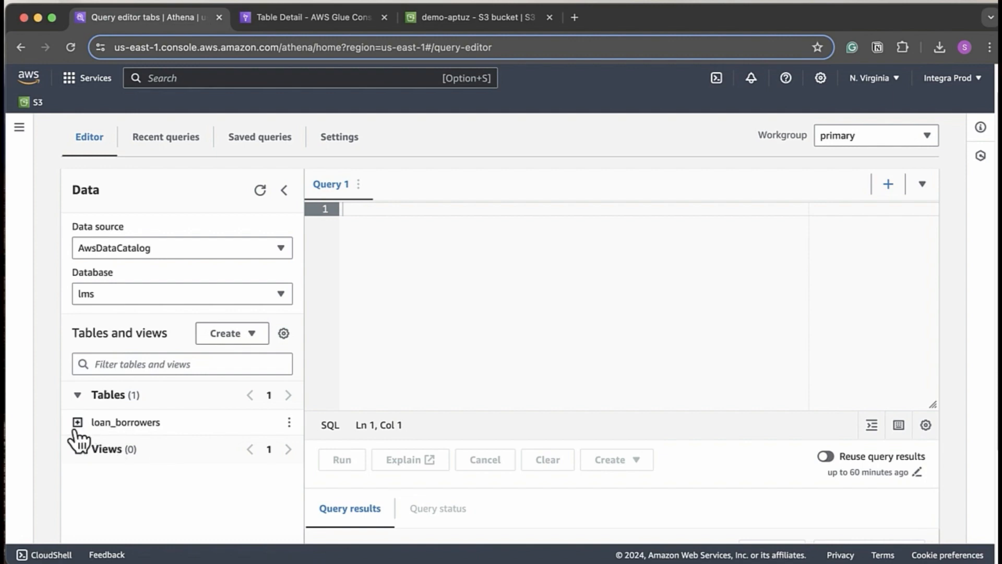
click(289, 423)
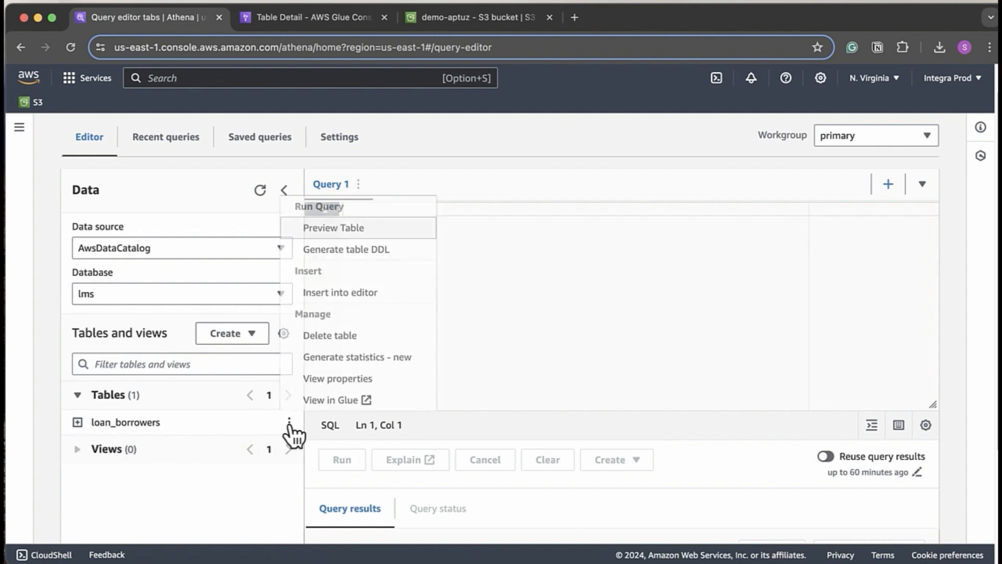
click(339, 230)
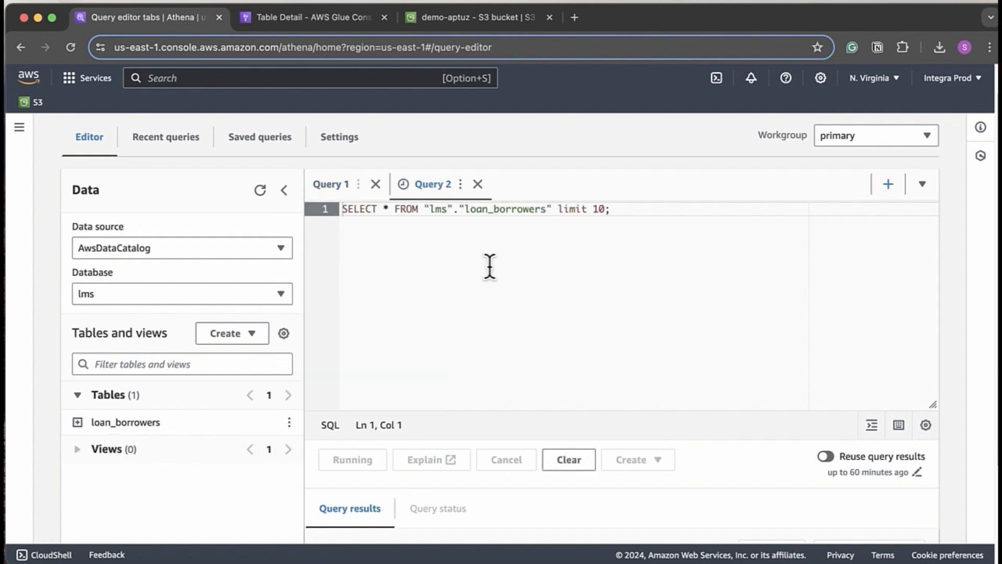
Examine the rows and columns returned by the loan_borrowers preview query and compare them with its SQL.
scroll(575, 368, down, 3)
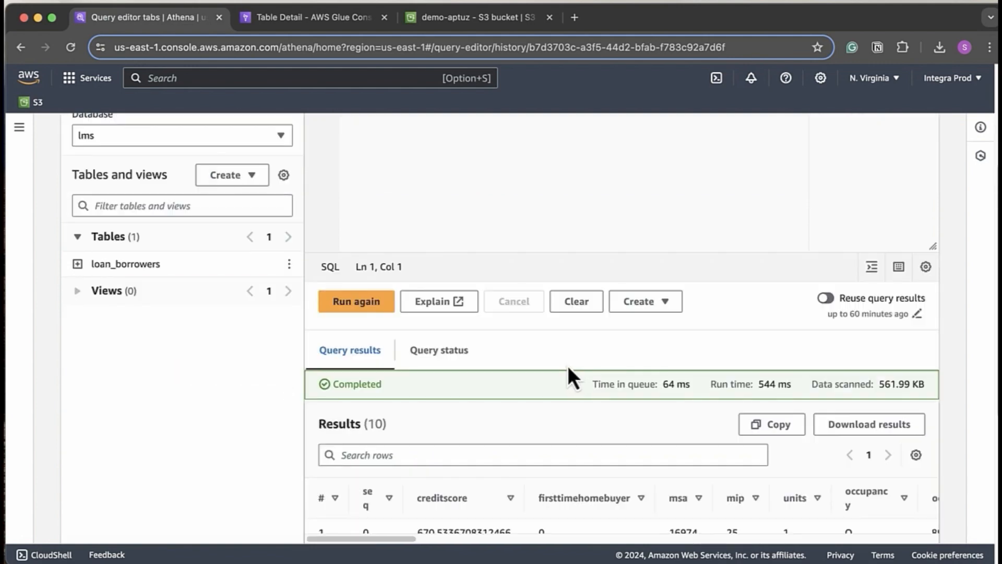
scroll(520, 431, down, 5)
scroll(551, 396, down, 1)
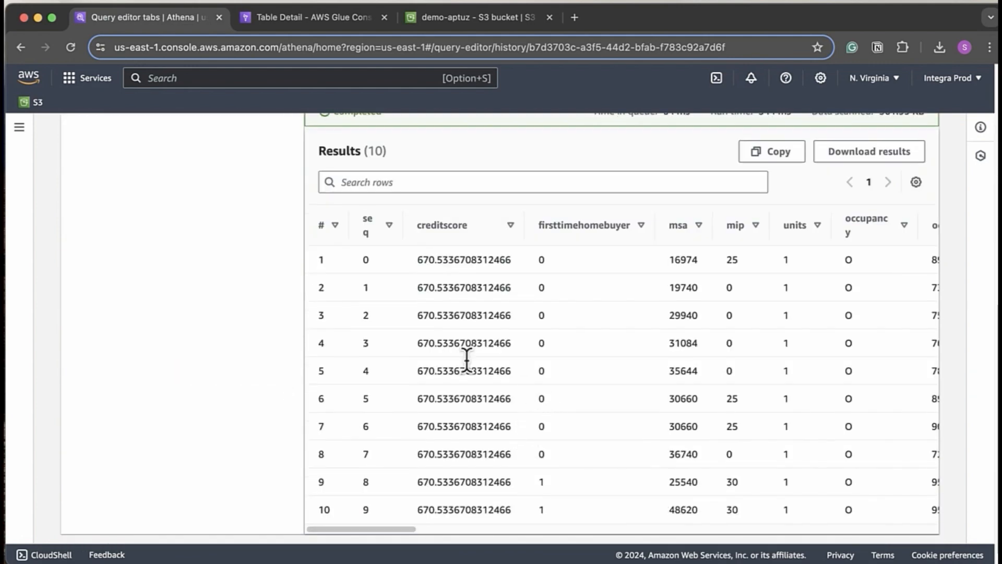
scroll(545, 355, up, 8)
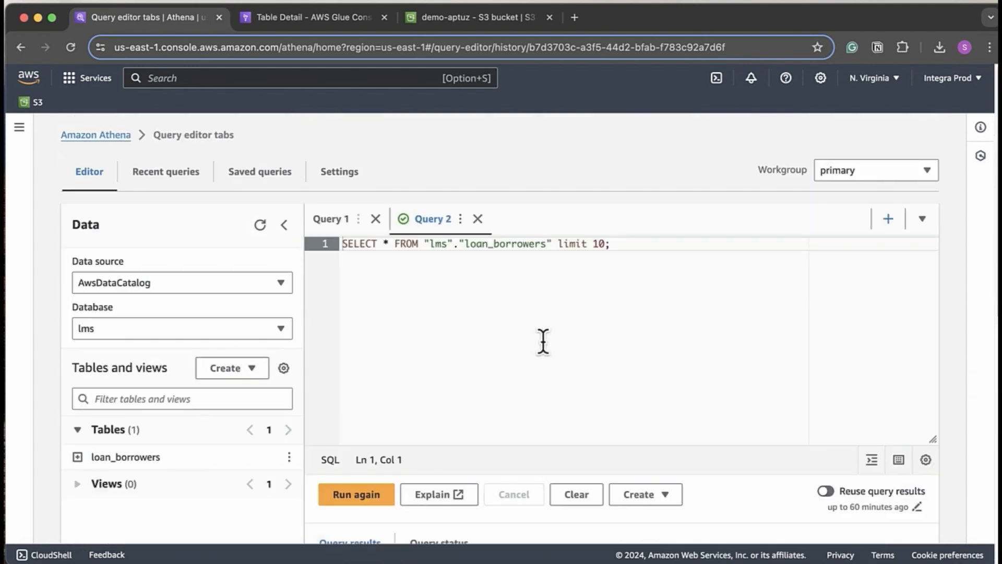
scroll(488, 441, down, 5)
scroll(486, 459, down, 5)
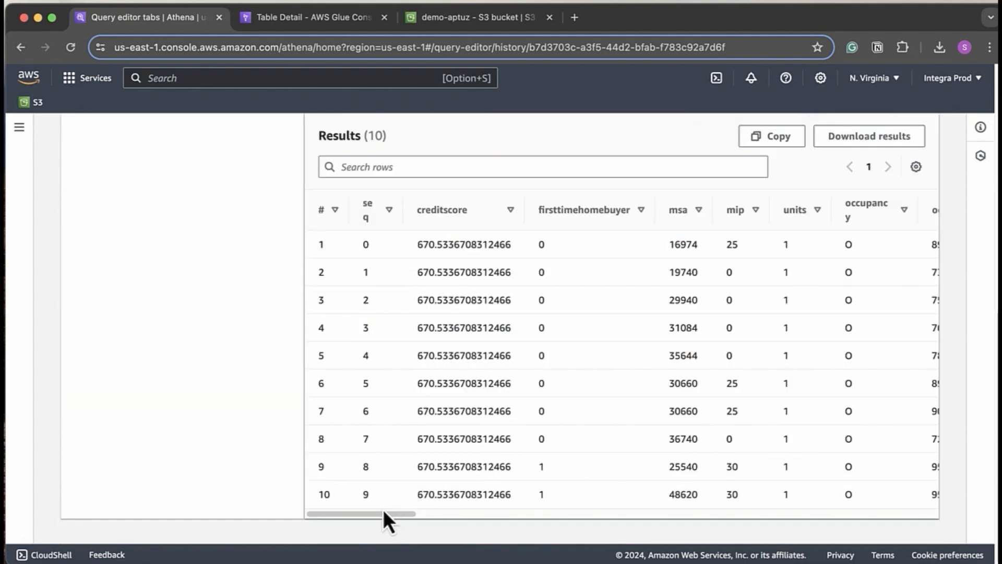
drag(383, 509, 347, 474)
scroll(472, 320, up, 5)
scroll(470, 302, up, 5)
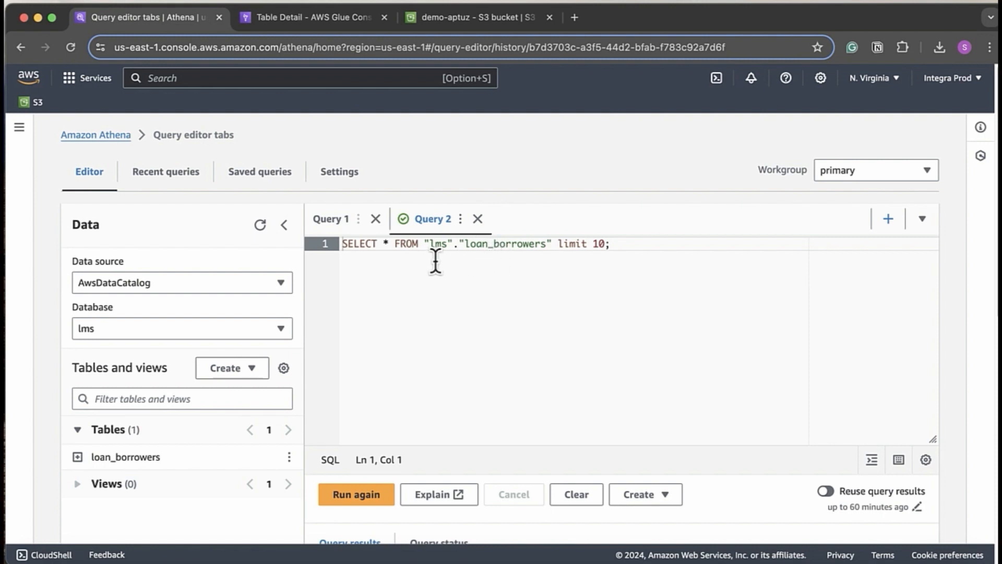
Change the loan_borrowers query's row limit to 5, run it and check the returned rows.
click(606, 243)
key(BackSpace)
key(BackSpace)
text(5)
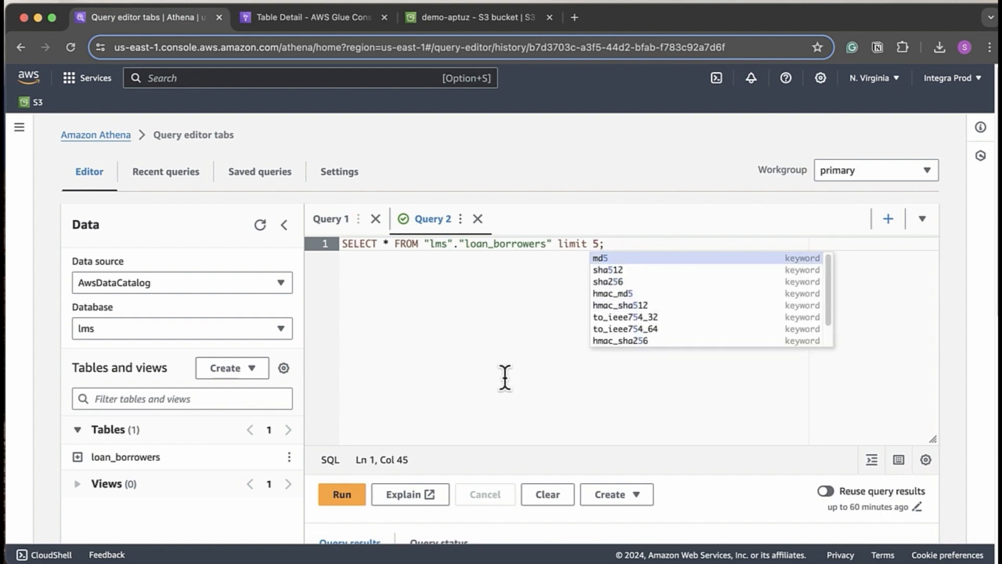
click(341, 495)
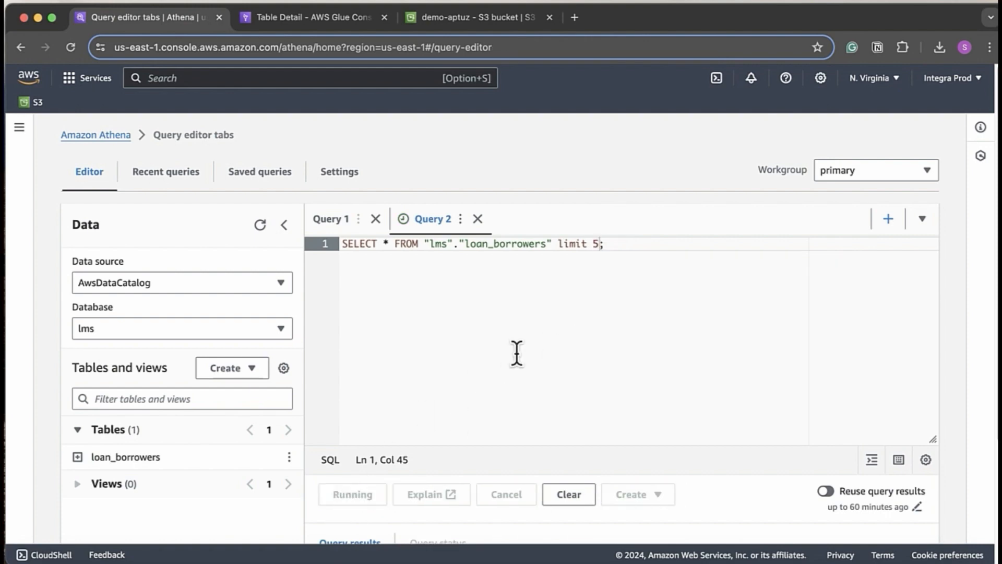
scroll(509, 367, down, 6)
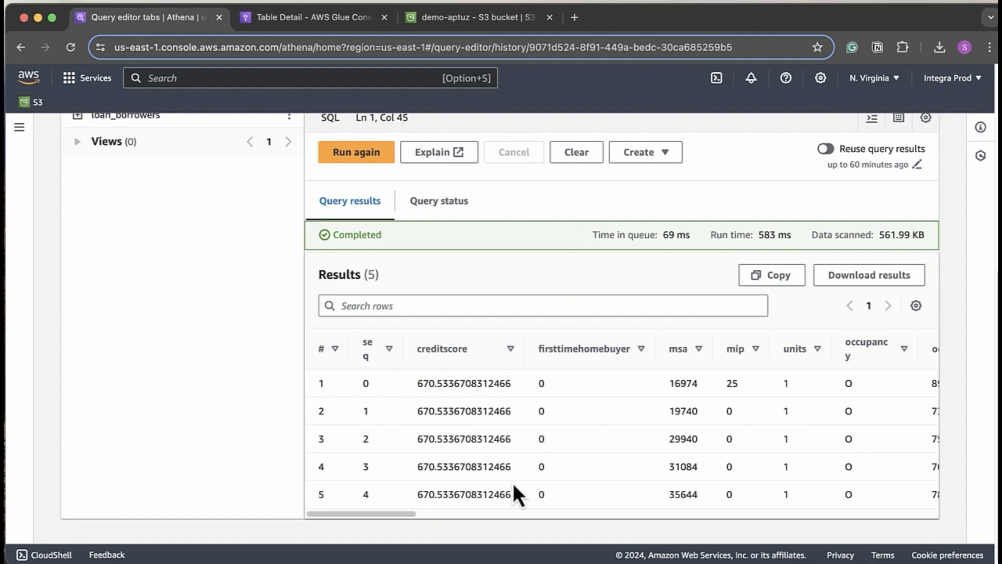
scroll(512, 482, up, 1)
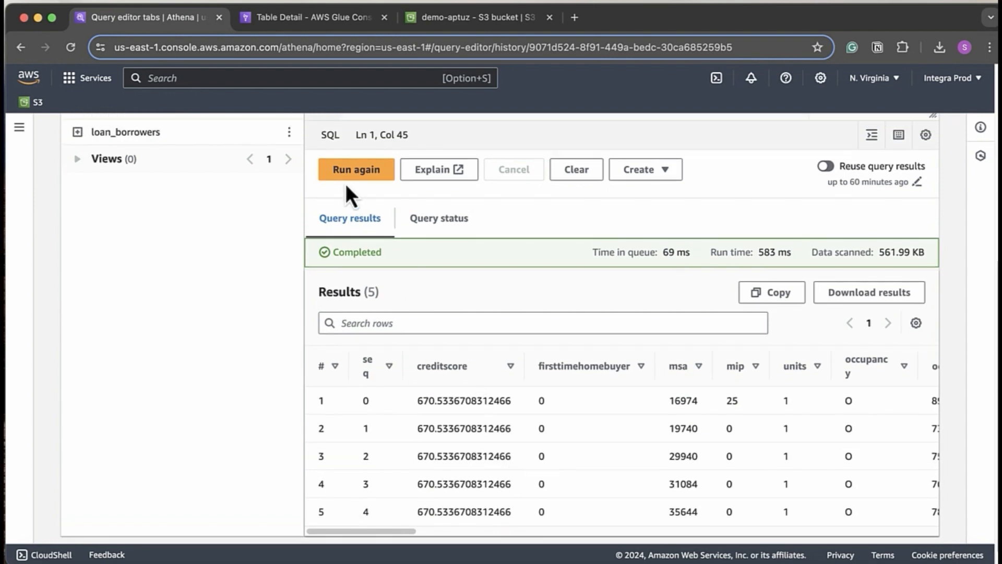
Return to the loan_borrowers table in AWS Glue and examine the data types assigned to its schema columns.
click(280, 21)
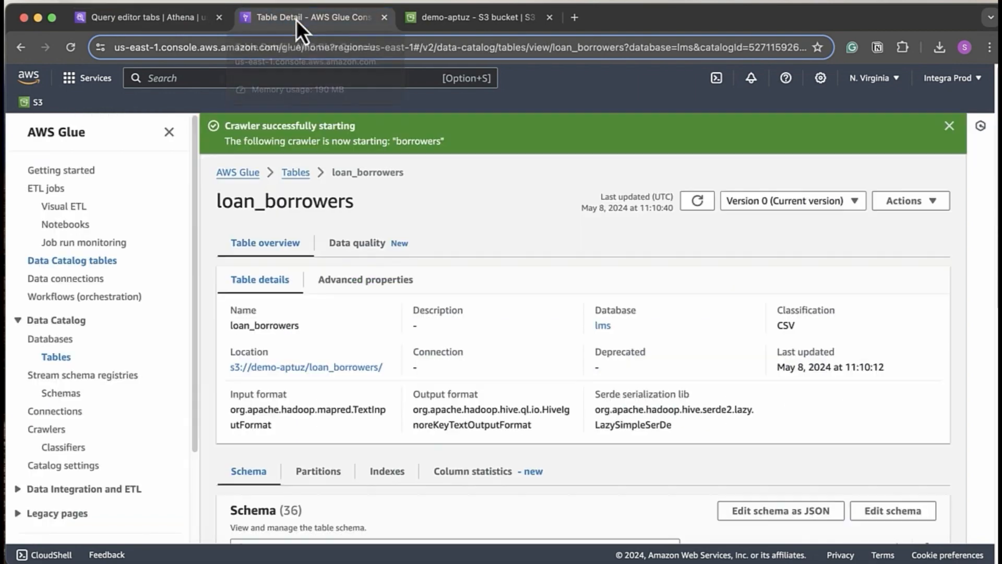
scroll(420, 384, down, 10)
scroll(476, 368, up, 3)
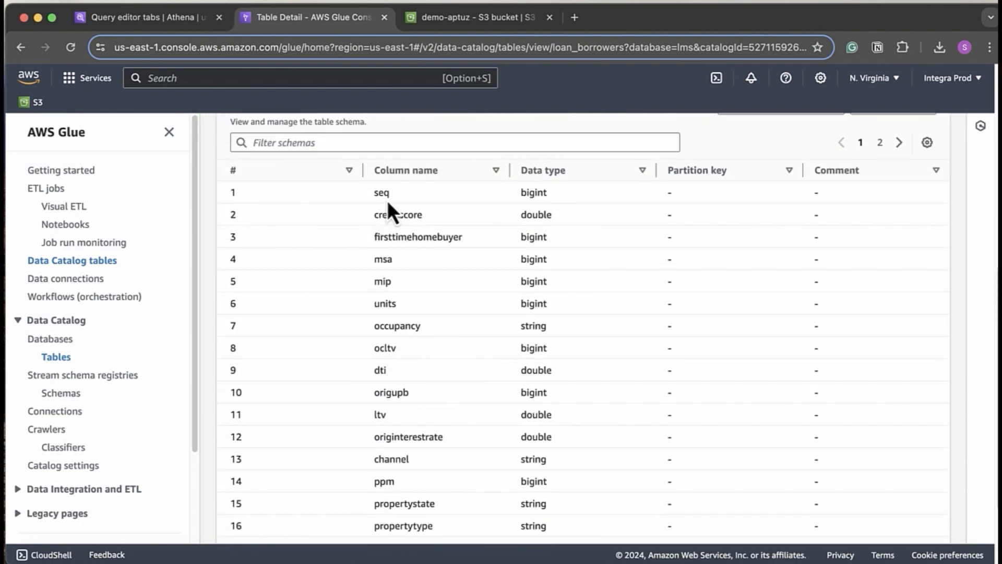
scroll(533, 334, down, 1)
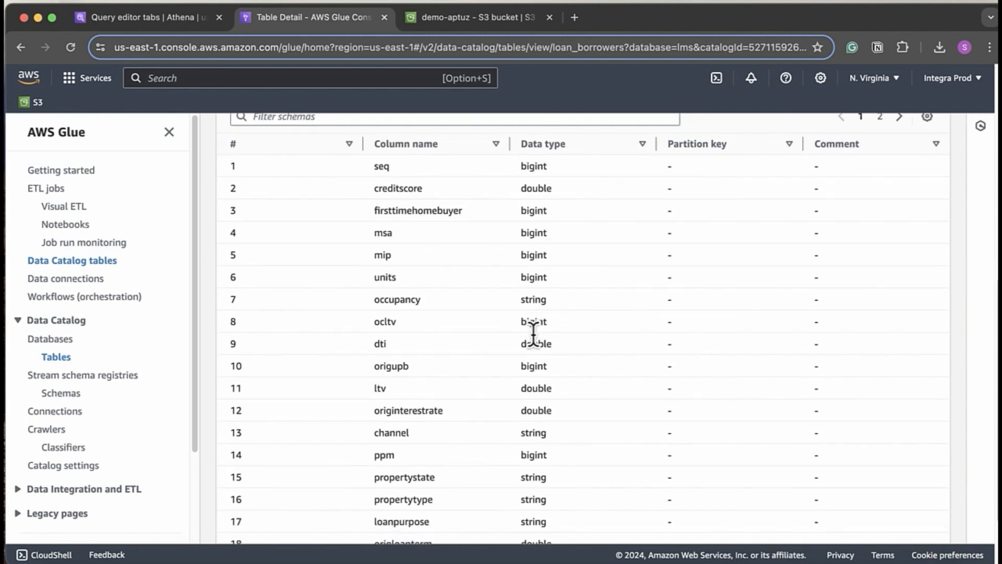
scroll(534, 334, down, 1)
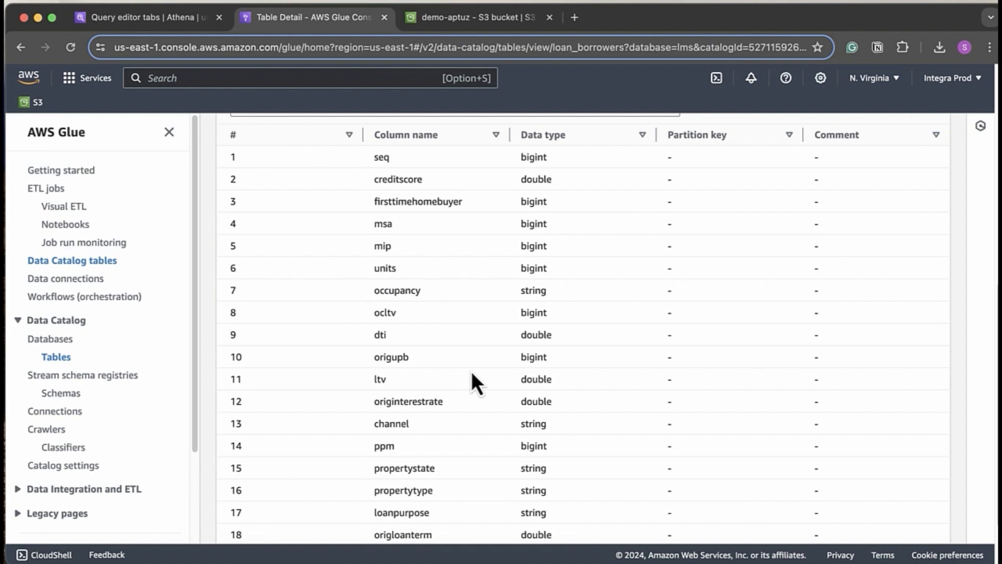
scroll(472, 371, down, 2)
scroll(472, 373, down, 2)
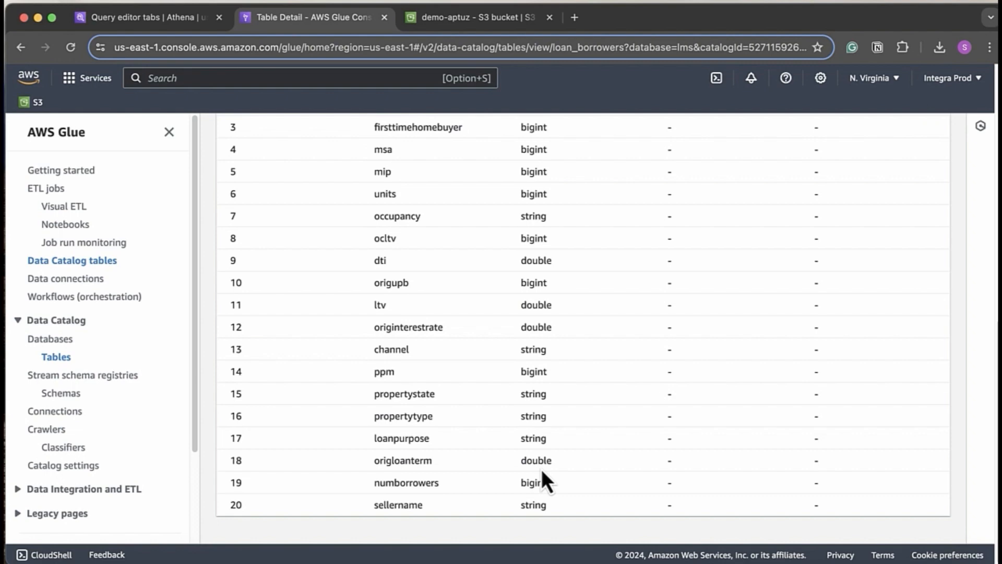
Open the loan_borrowers schema for editing and select the origloanterm column.
scroll(541, 469, up, 10)
click(893, 380)
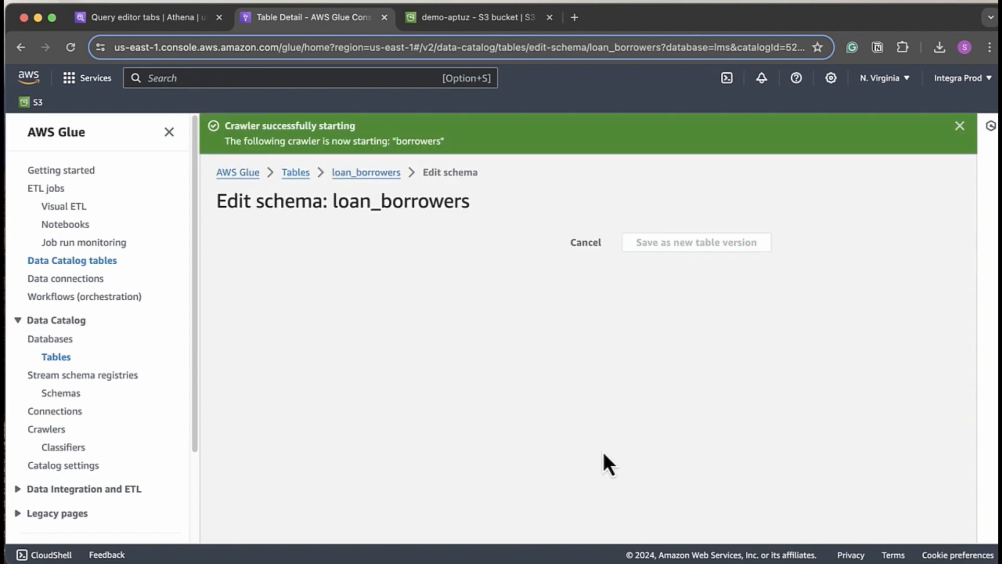
scroll(463, 415, down, 10)
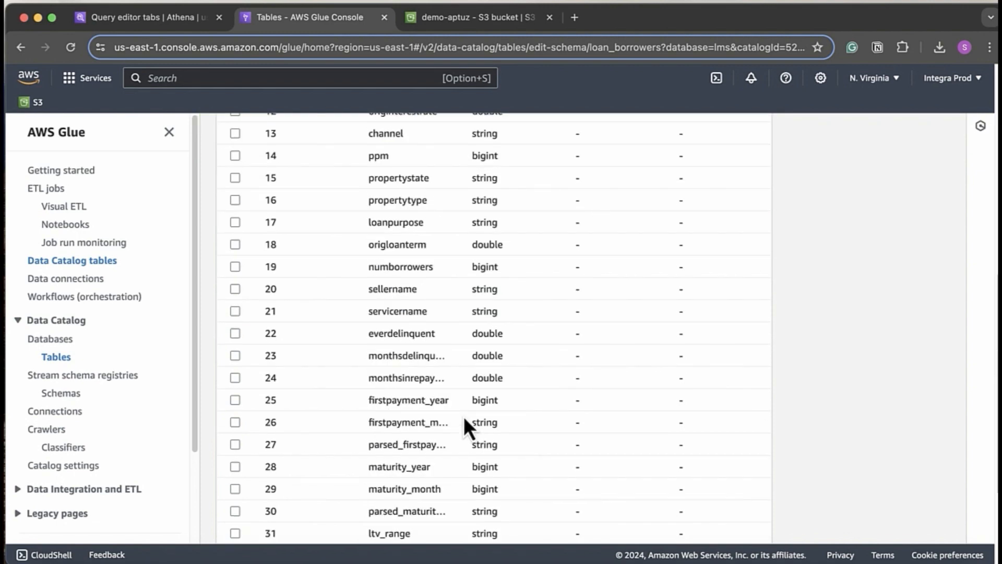
scroll(463, 416, up, 1)
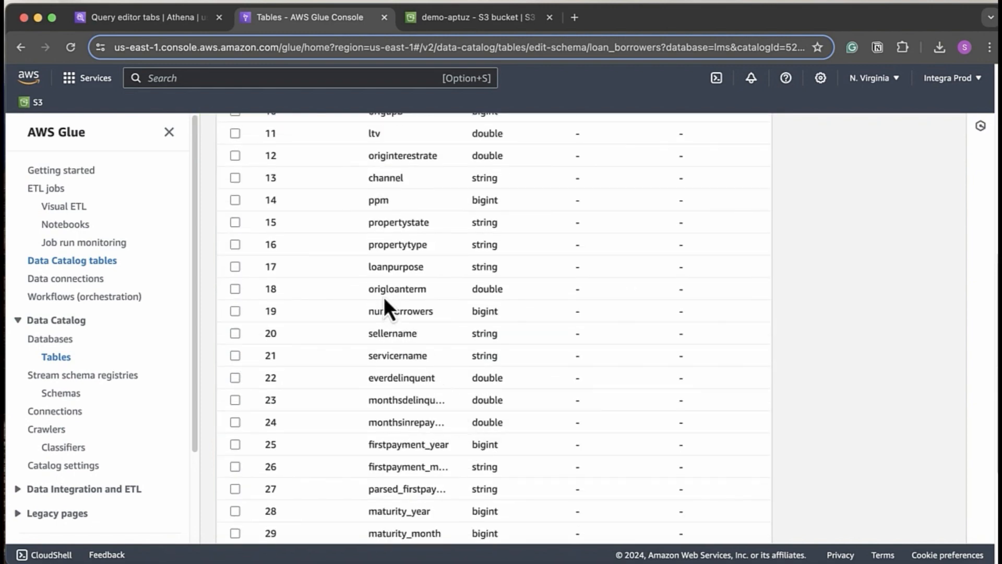
click(235, 289)
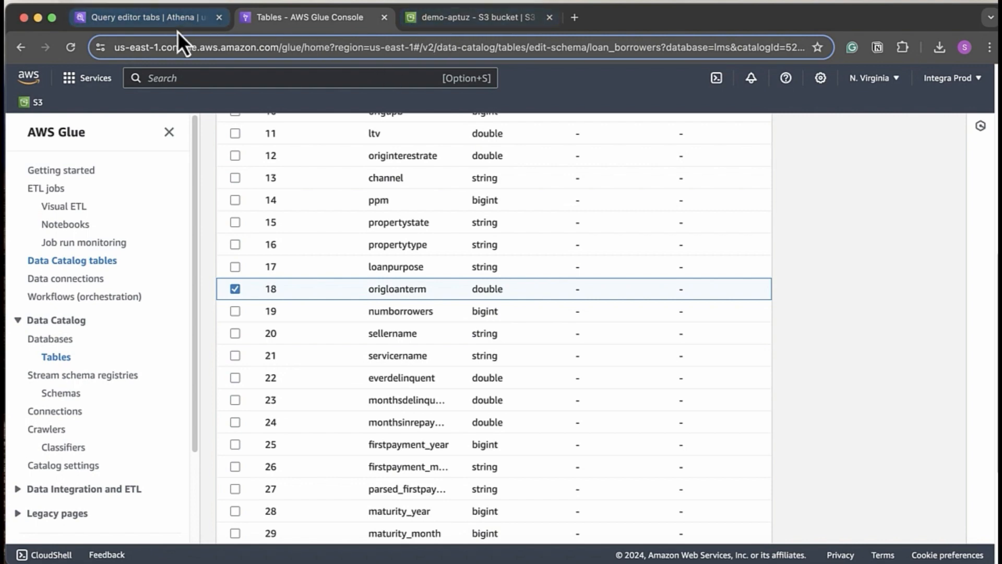
Switch to the Athena query results and examine the values in the origloanterm column.
click(110, 22)
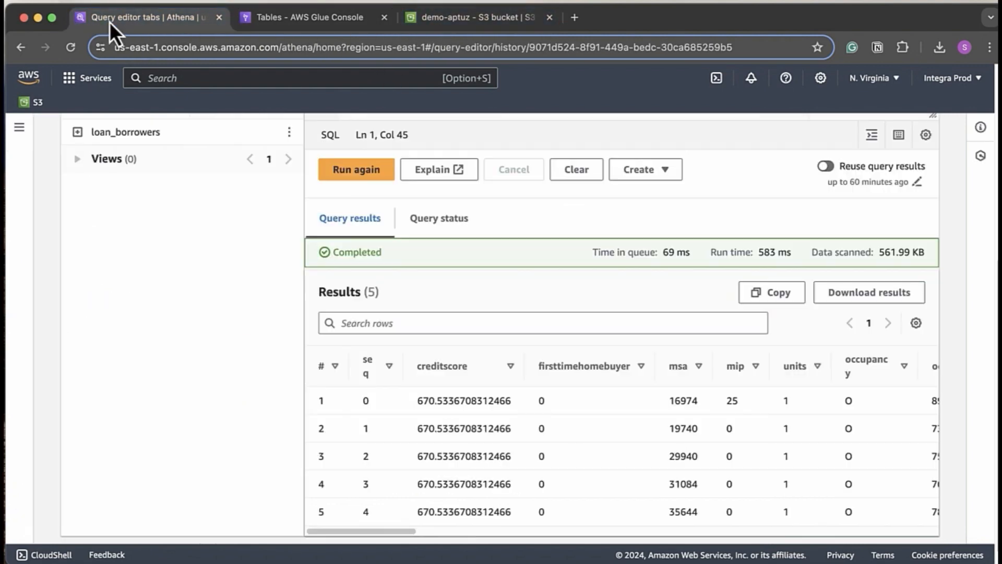
drag(378, 531, 580, 534)
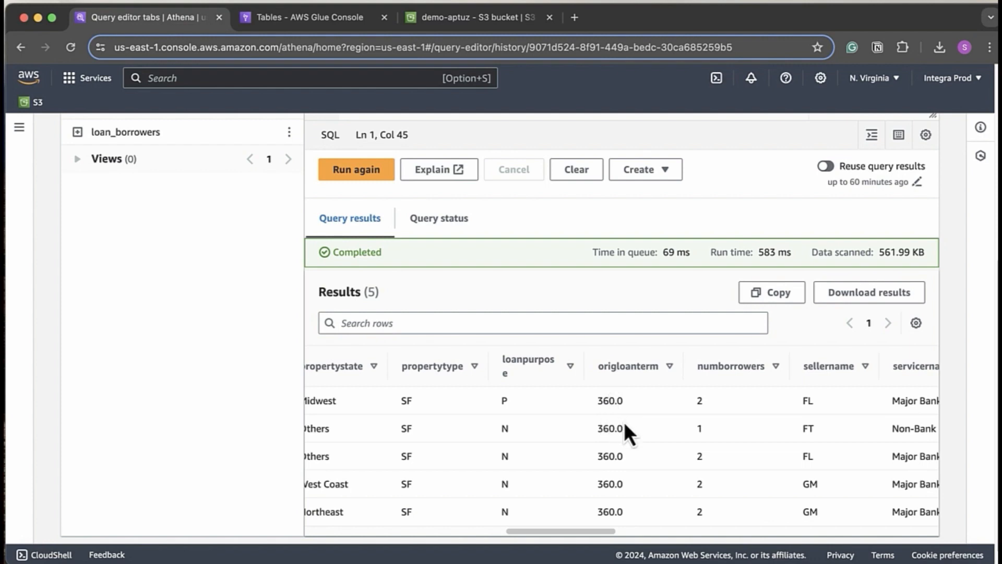
click(436, 26)
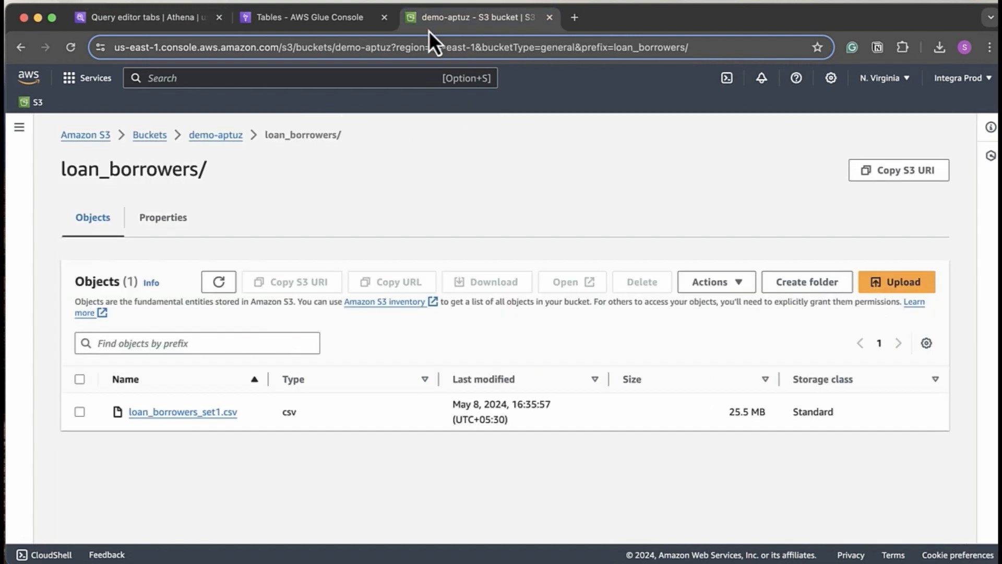
In AWS Glue, set the origloanterm column's data type to int and save the loan_borrowers schema as a new table version.
click(345, 26)
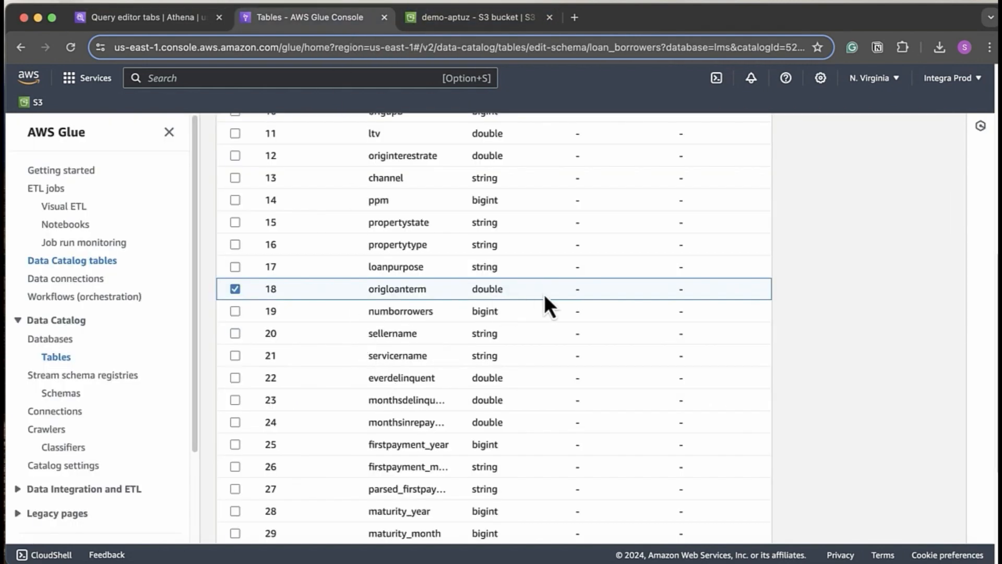
scroll(616, 366, down, 4)
scroll(626, 376, up, 10)
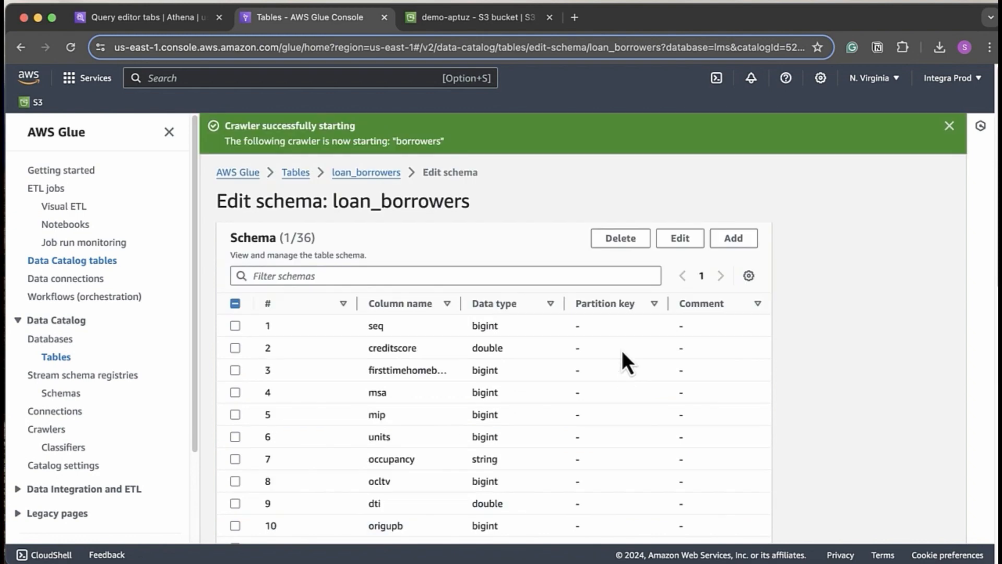
click(680, 236)
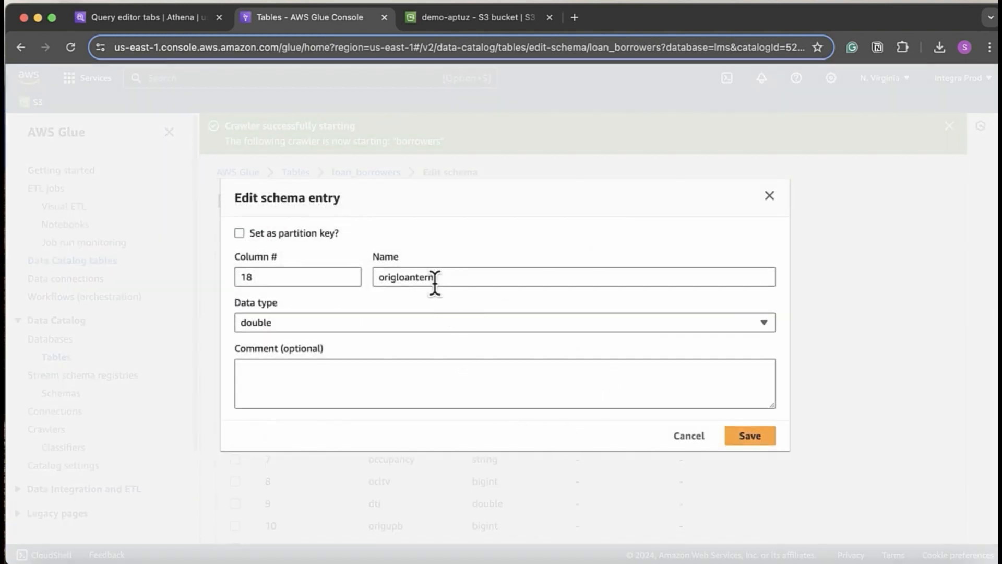
click(337, 324)
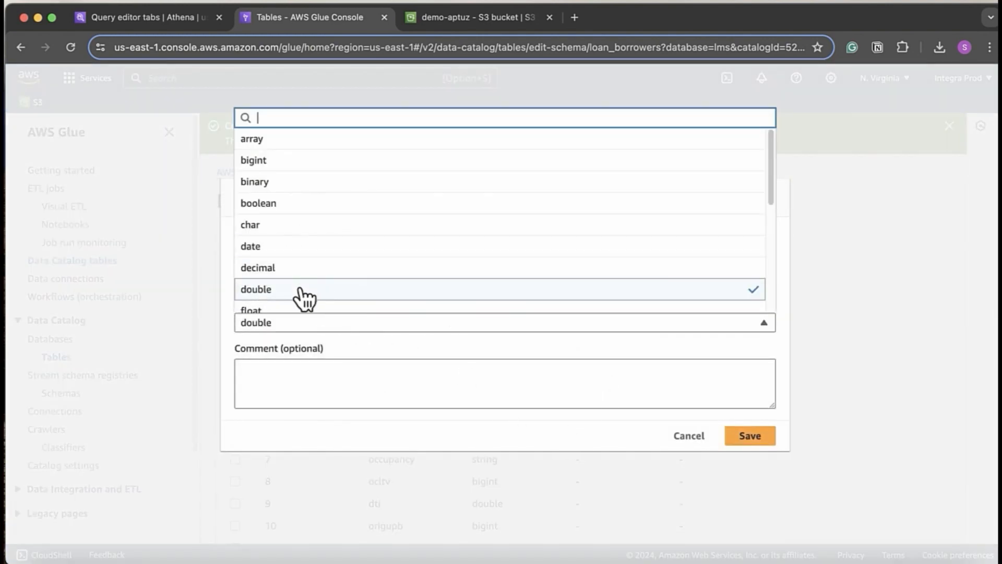
scroll(303, 297, down, 3)
scroll(292, 261, up, 2)
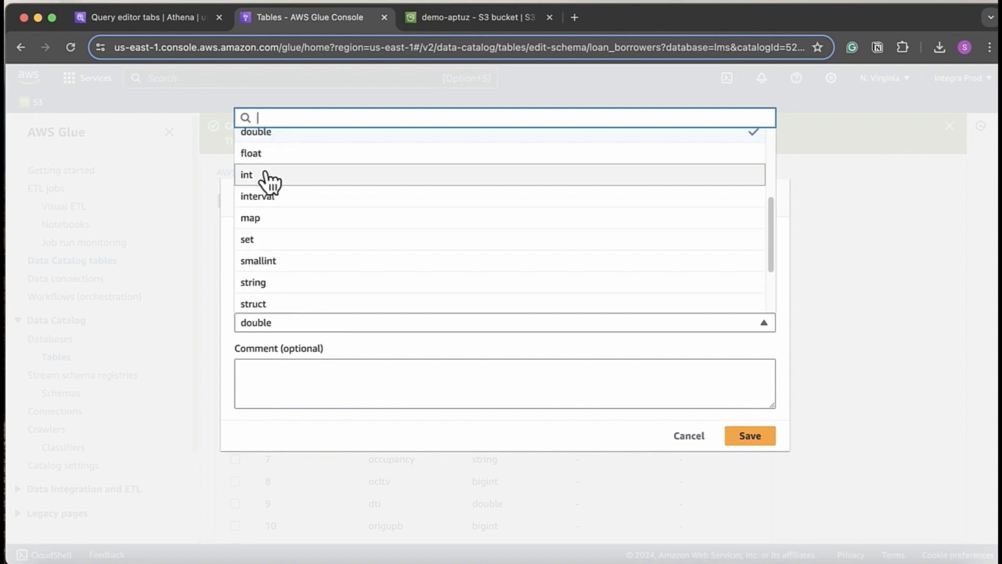
click(263, 175)
click(750, 436)
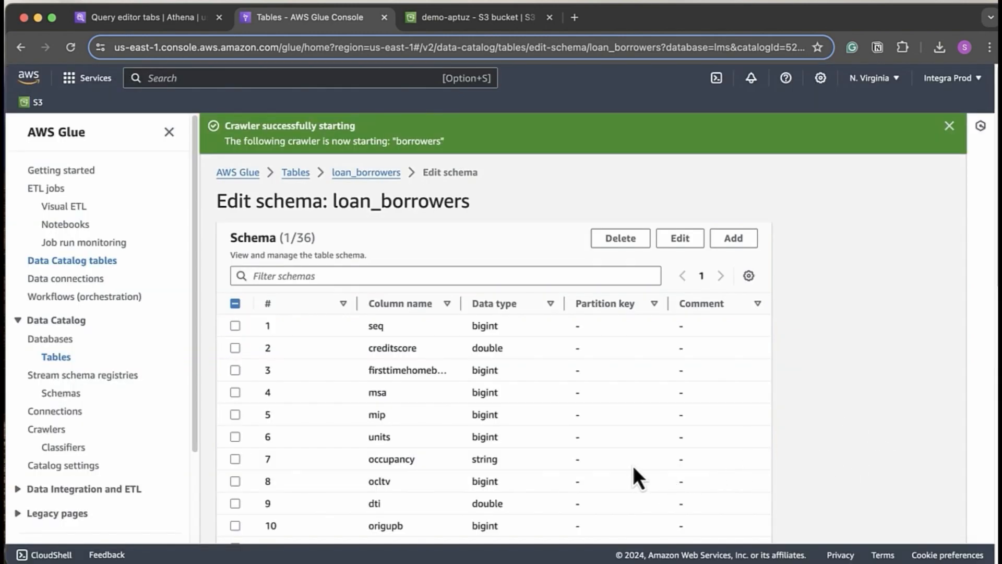
scroll(633, 465, down, 10)
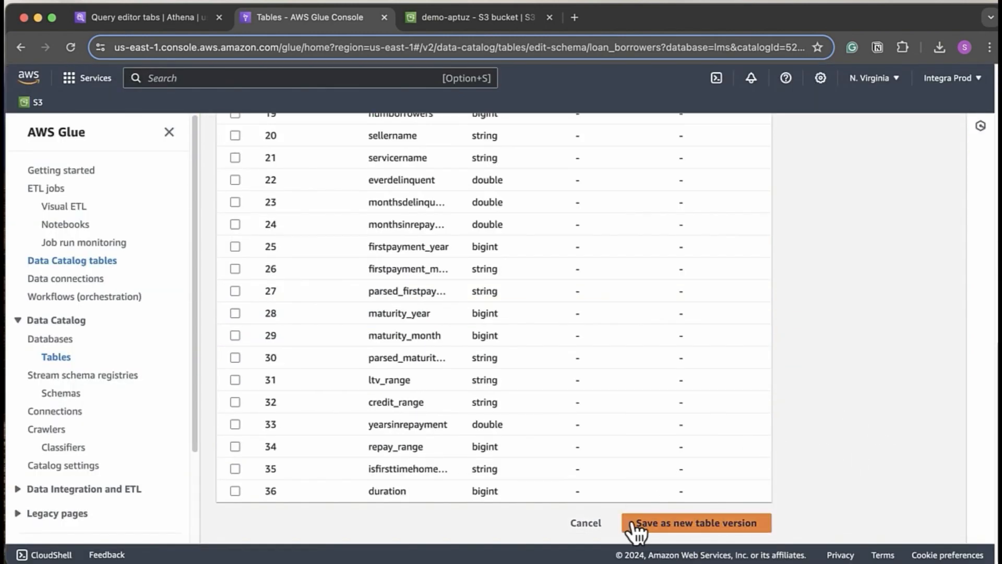
click(657, 524)
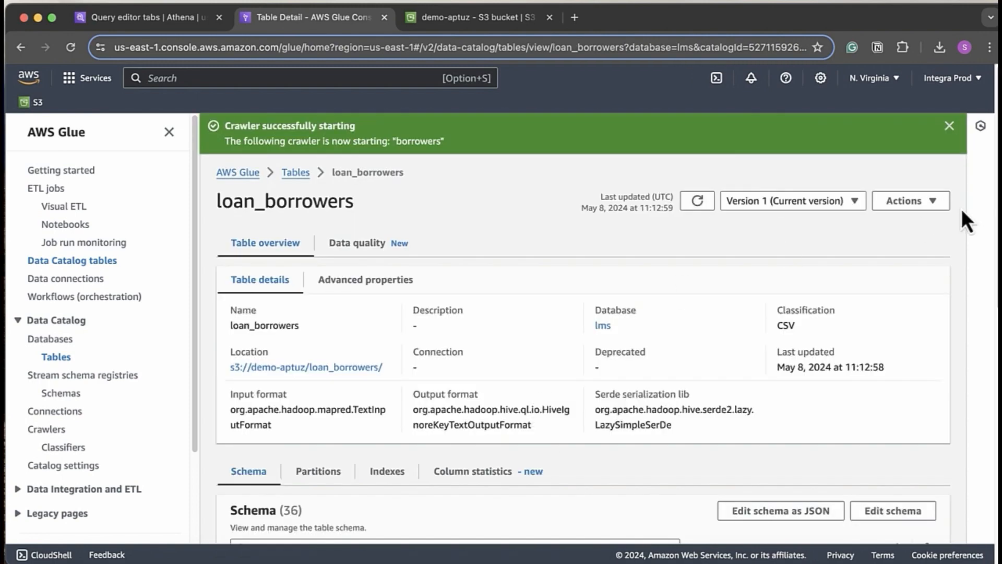
Return to Athena, refresh the data listing, rerun the loan_borrowers query and check the origloanterm values.
click(152, 23)
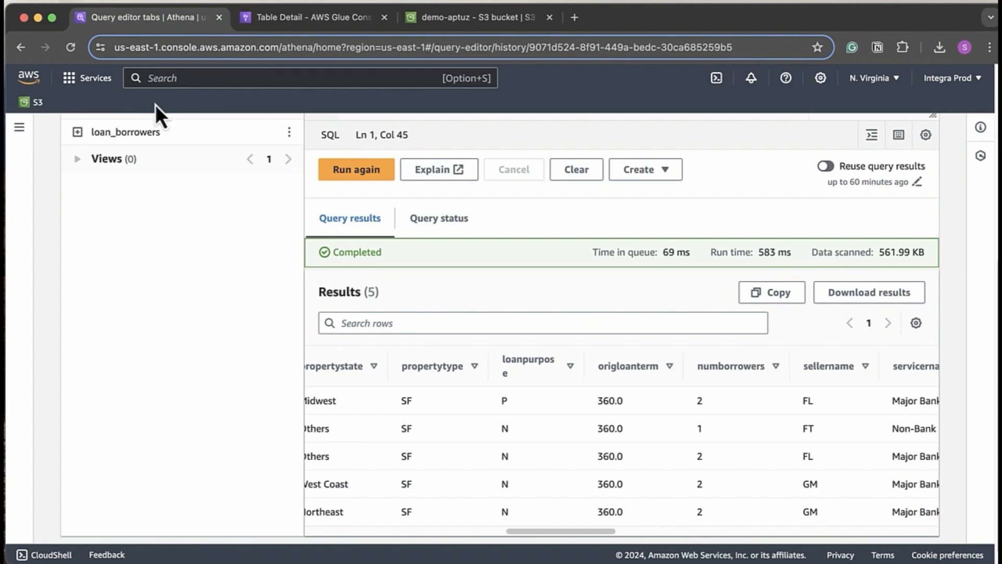
scroll(222, 263, up, 5)
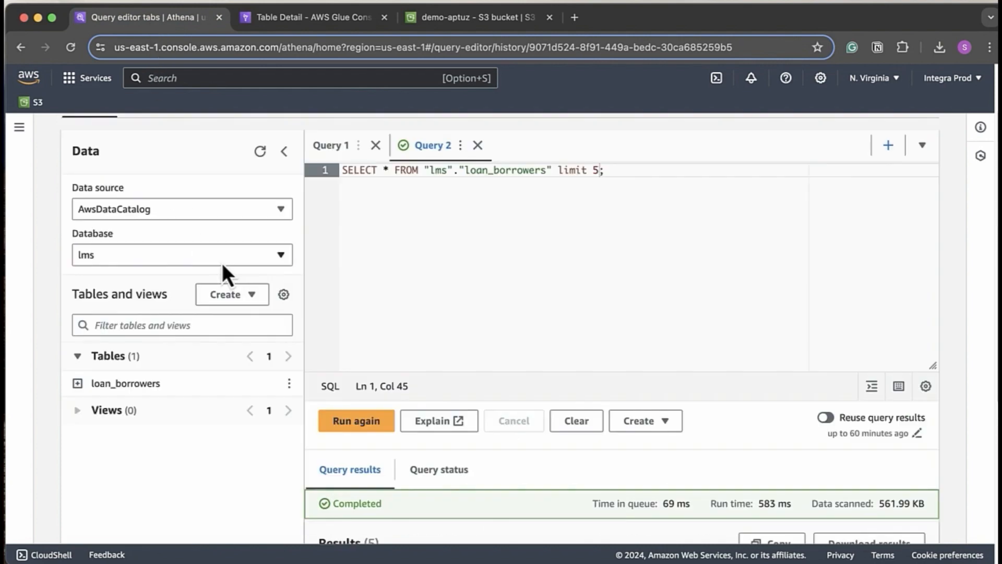
click(261, 153)
click(358, 422)
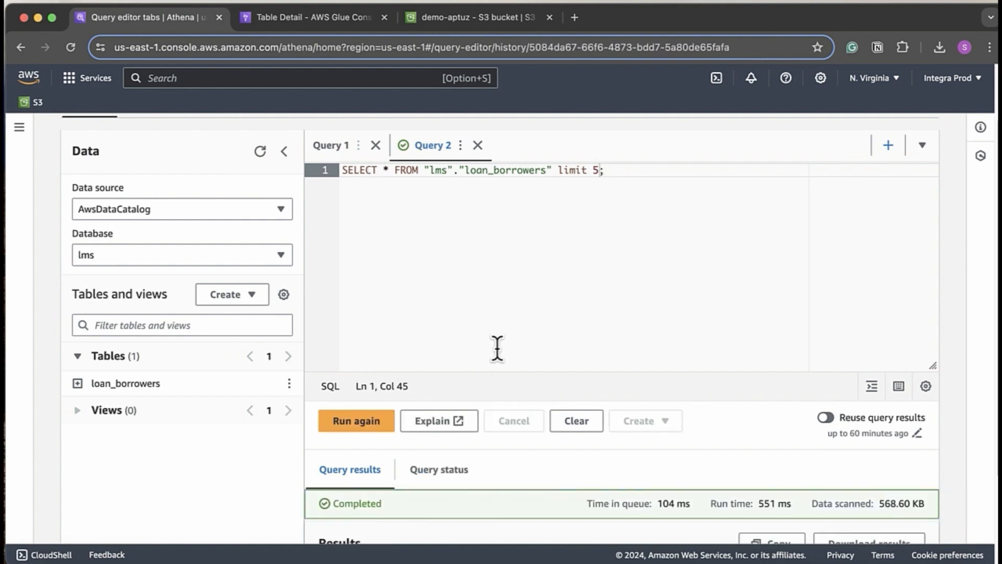
scroll(496, 349, down, 5)
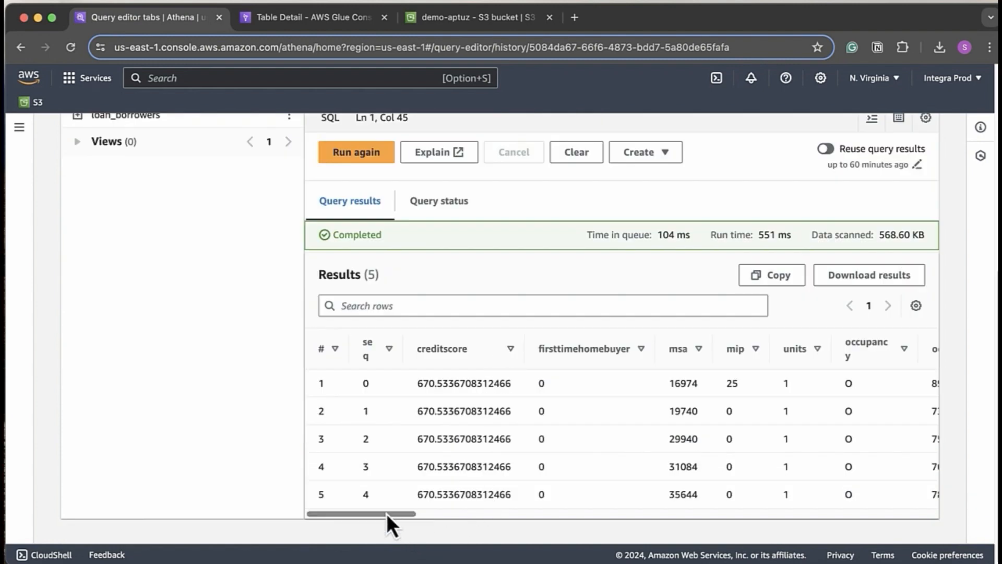
drag(386, 514, 589, 522)
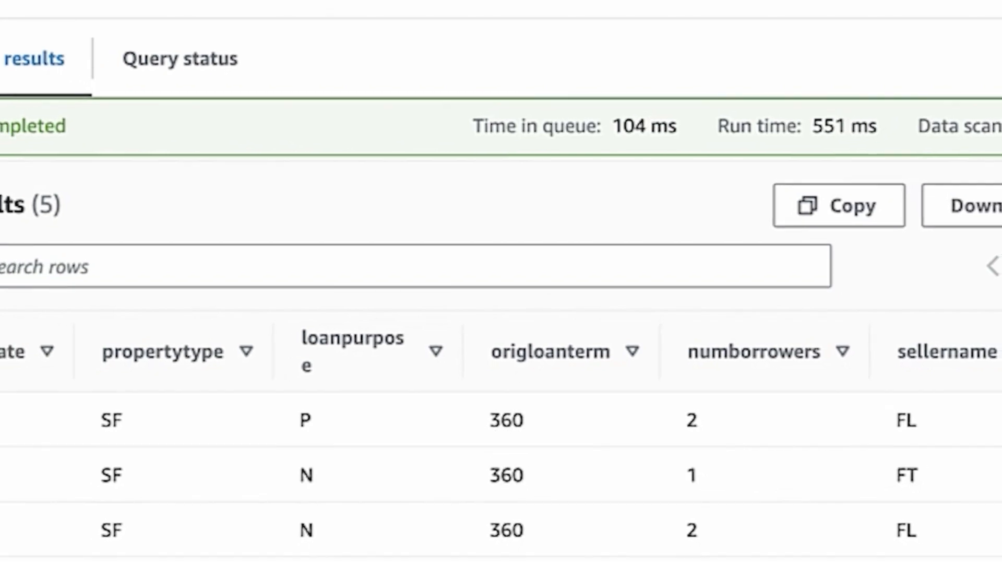
scroll(424, 522, left, 15)
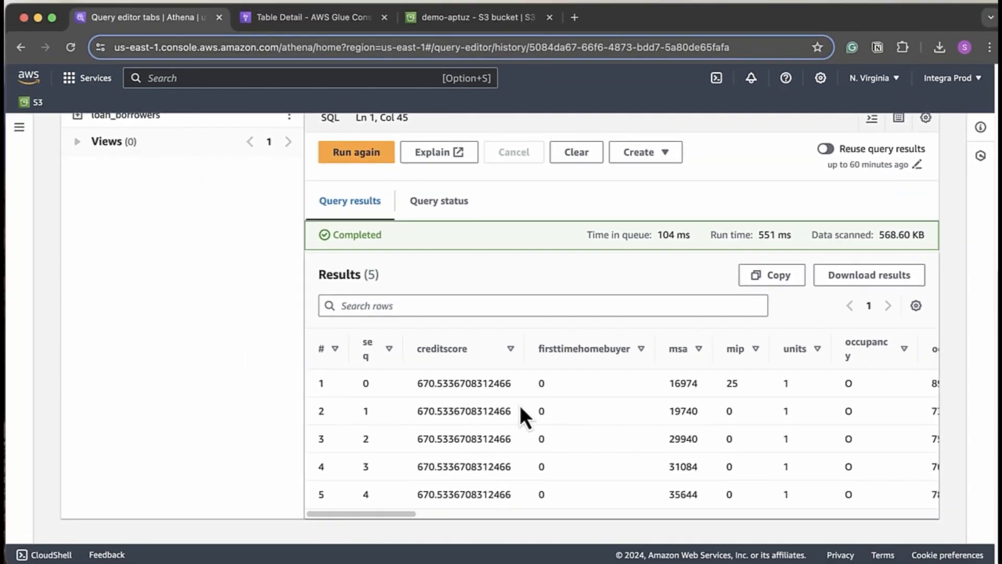
click(309, 23)
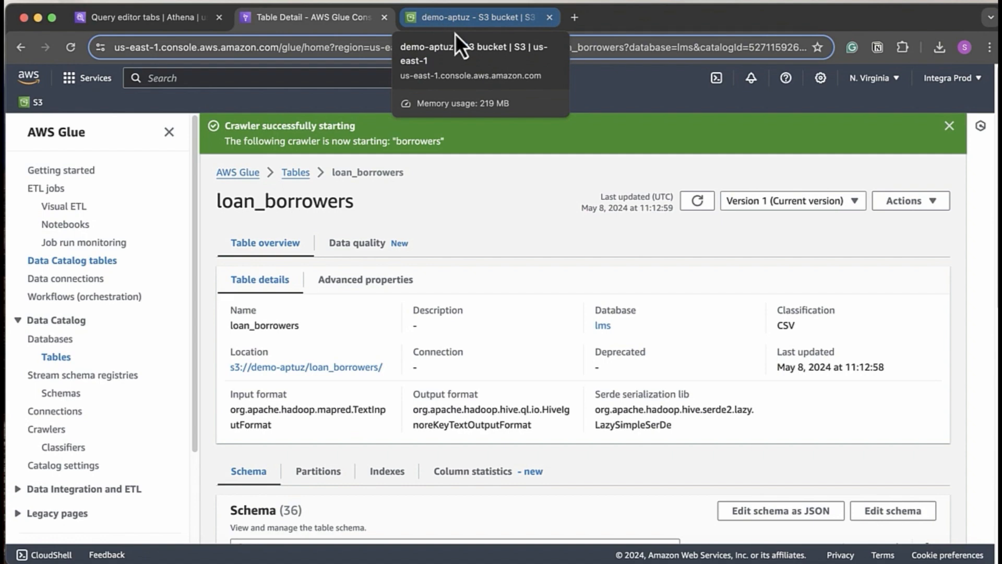
click(154, 21)
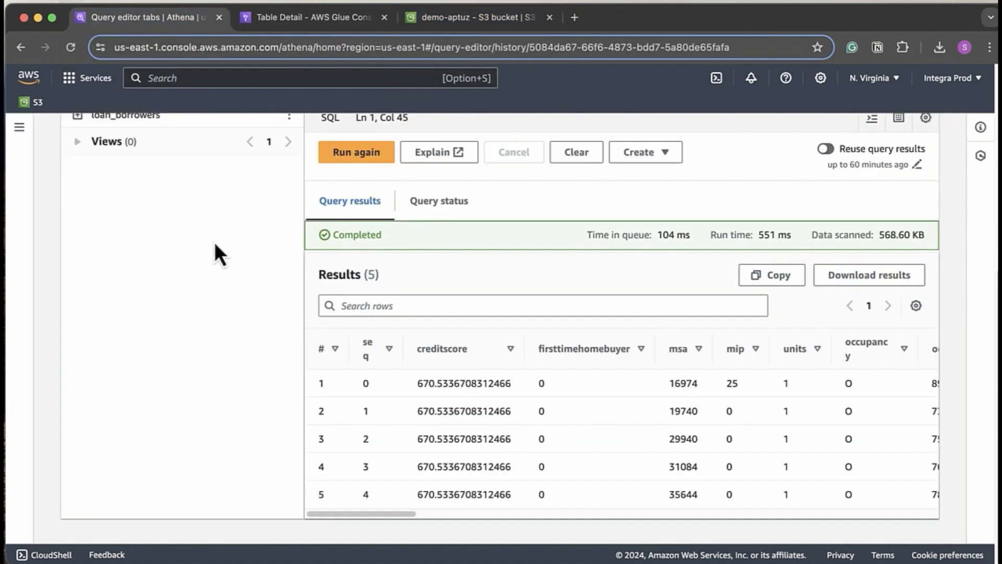
scroll(214, 243, up, 3)
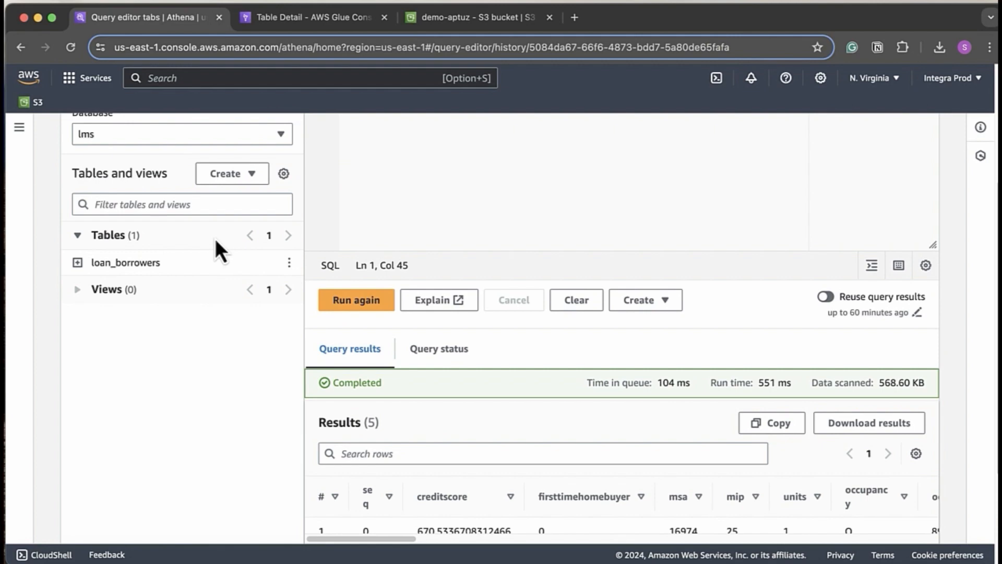
scroll(374, 215, up, 1)
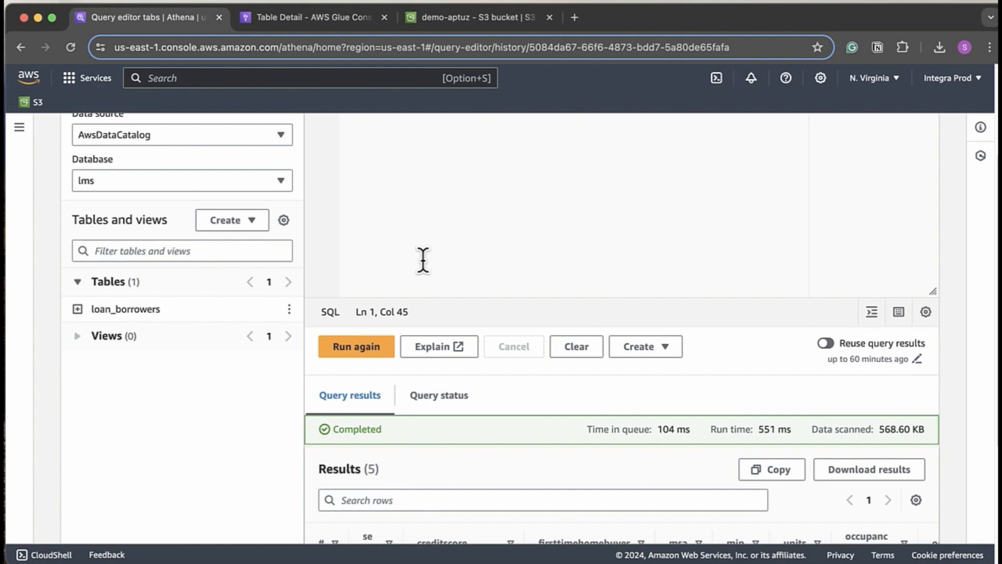
scroll(423, 259, up, 1)
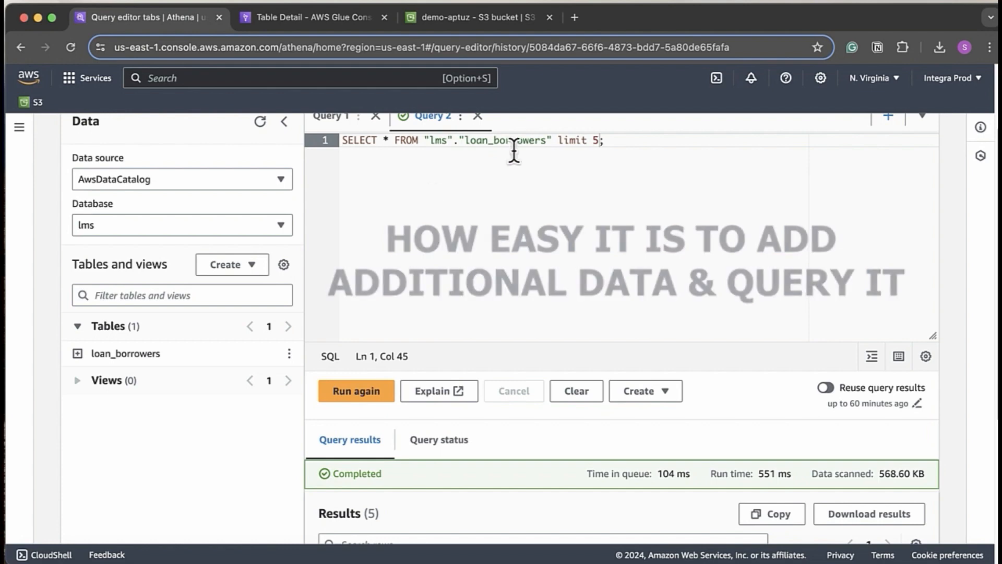
In S3, add loan_borrowers_set2.csv from the local data folder to an upload destined for the demo-aptuz bucket's loan_borrowers folder.
click(453, 20)
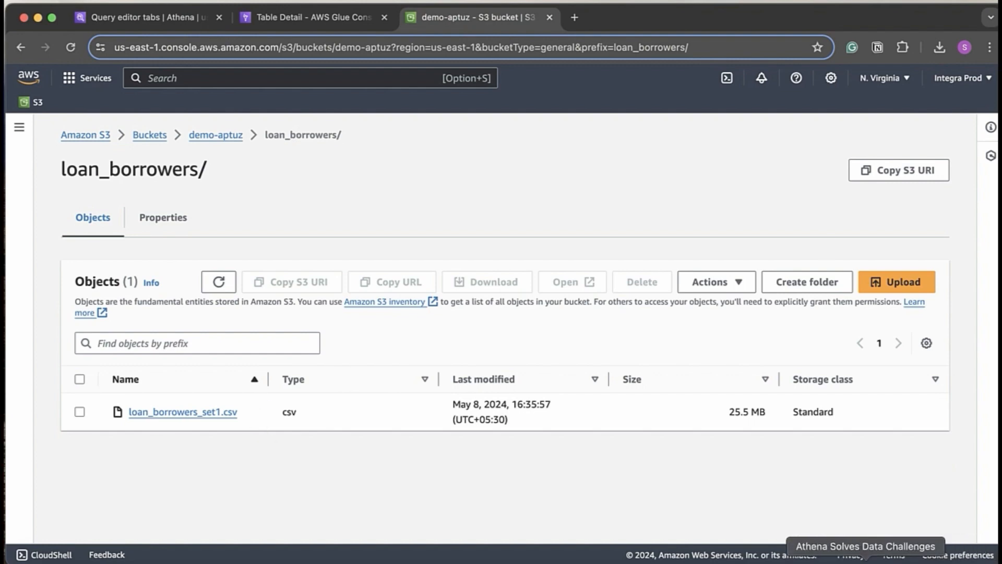
drag(870, 18, 806, 3)
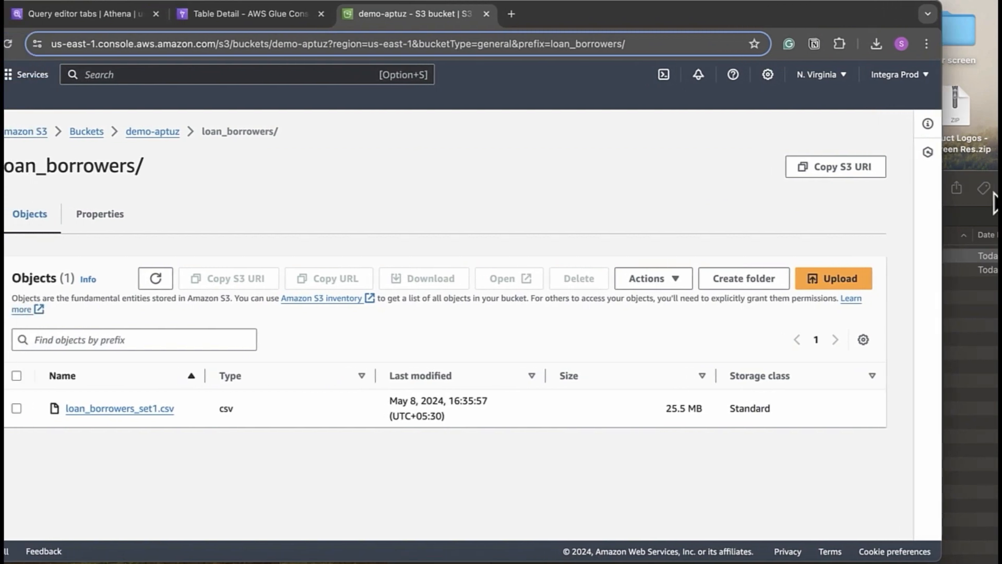
click(969, 177)
drag(681, 194, 764, 172)
click(699, 257)
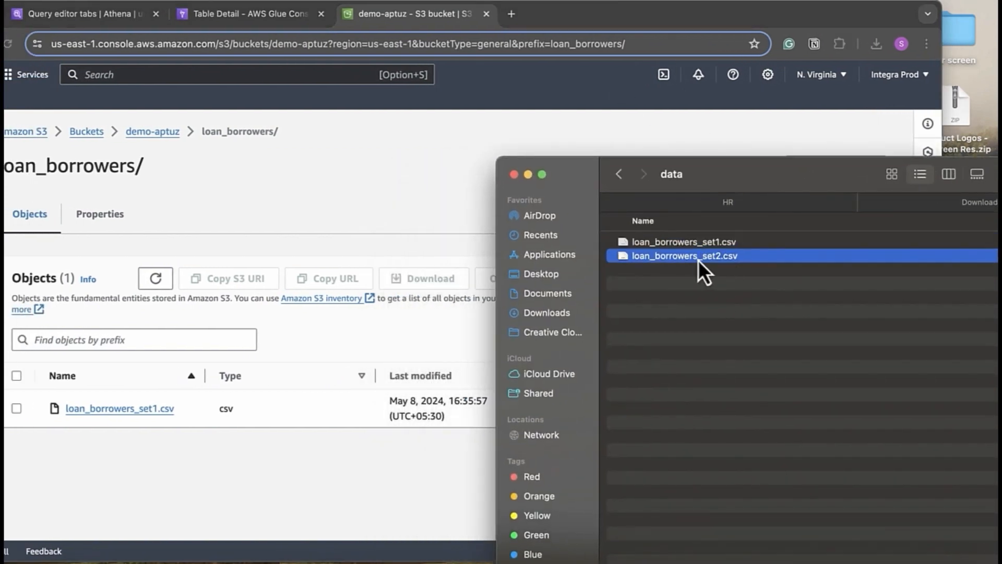
drag(698, 256, 351, 453)
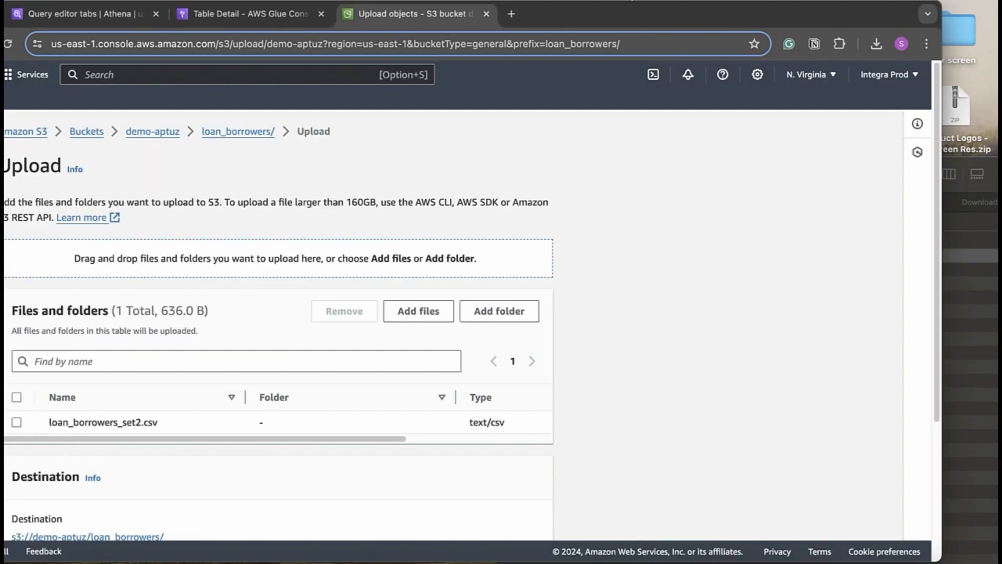
drag(597, 16, 681, 11)
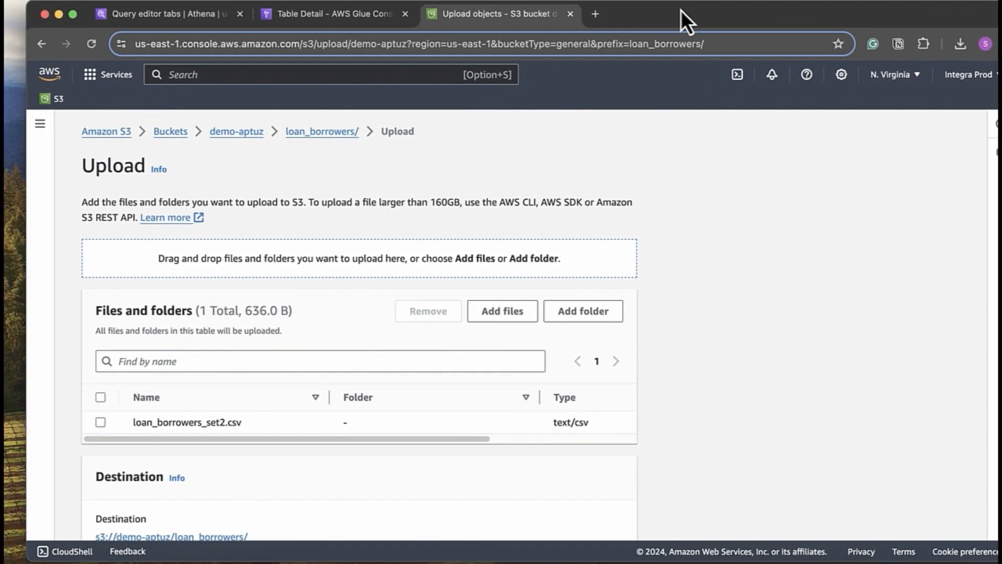
scroll(349, 399, down, 5)
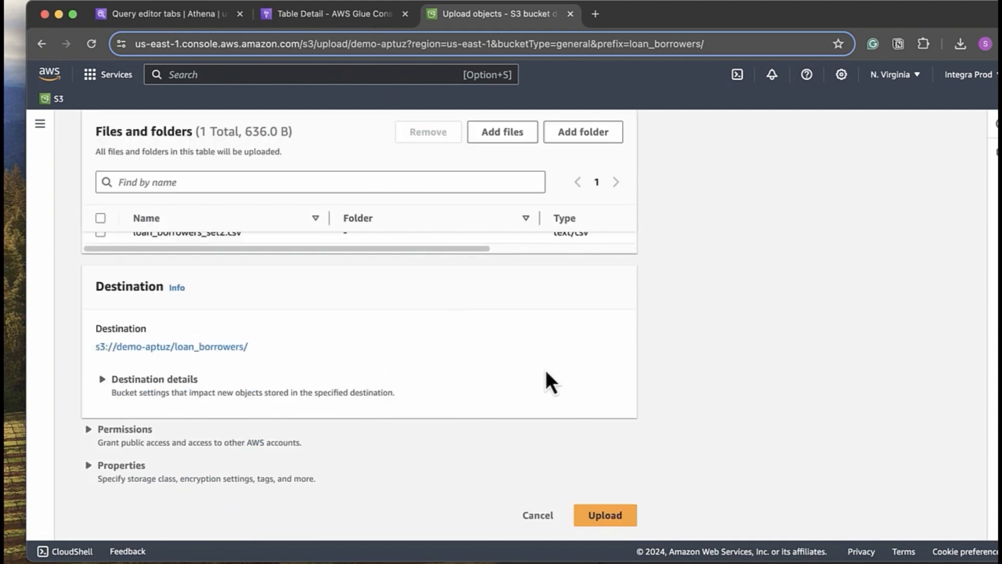
In Athena, add the condition where seq=200000 before the loan_borrowers query's limit, run it and check the results.
click(166, 16)
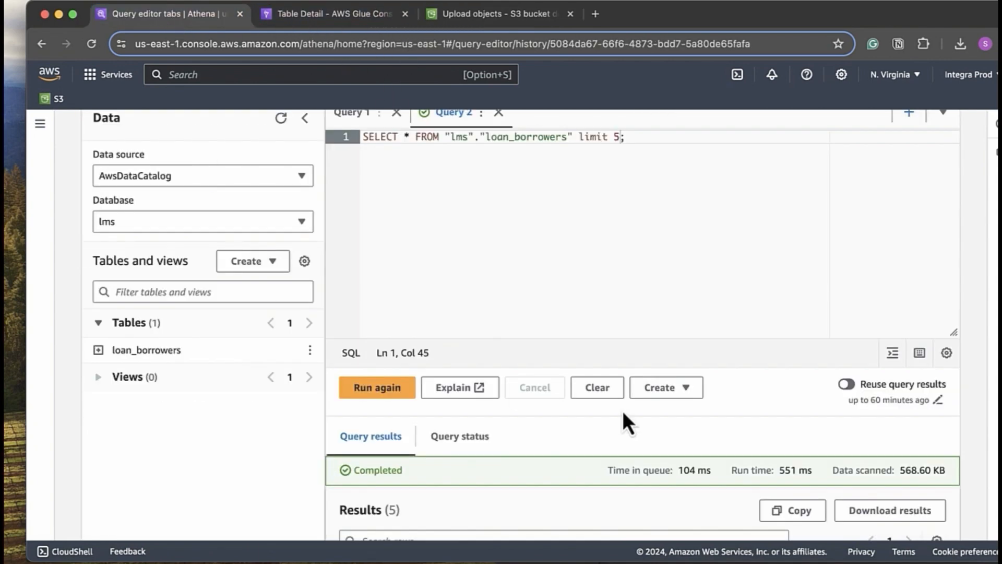
scroll(629, 366, up, 1)
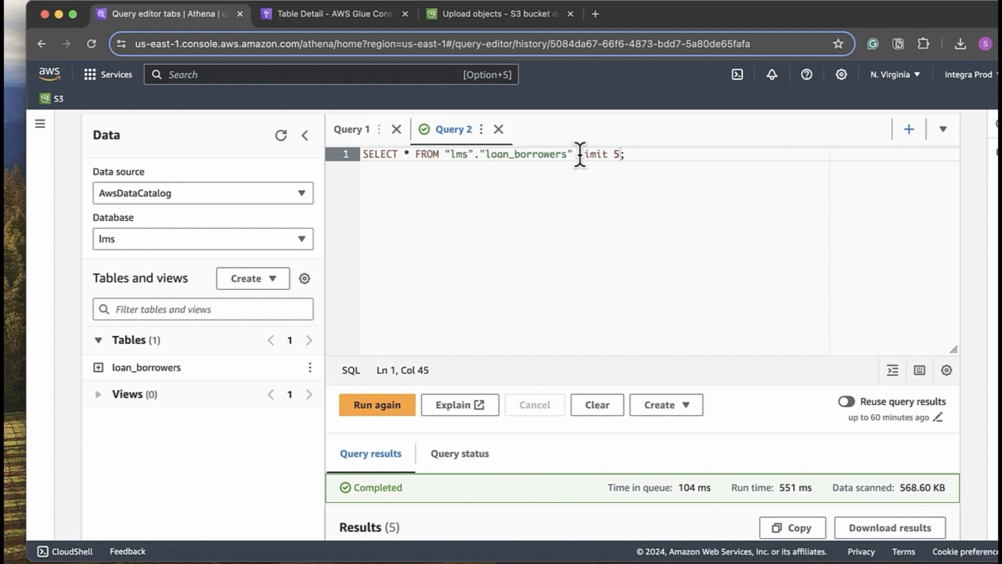
click(580, 154)
text(where seq)
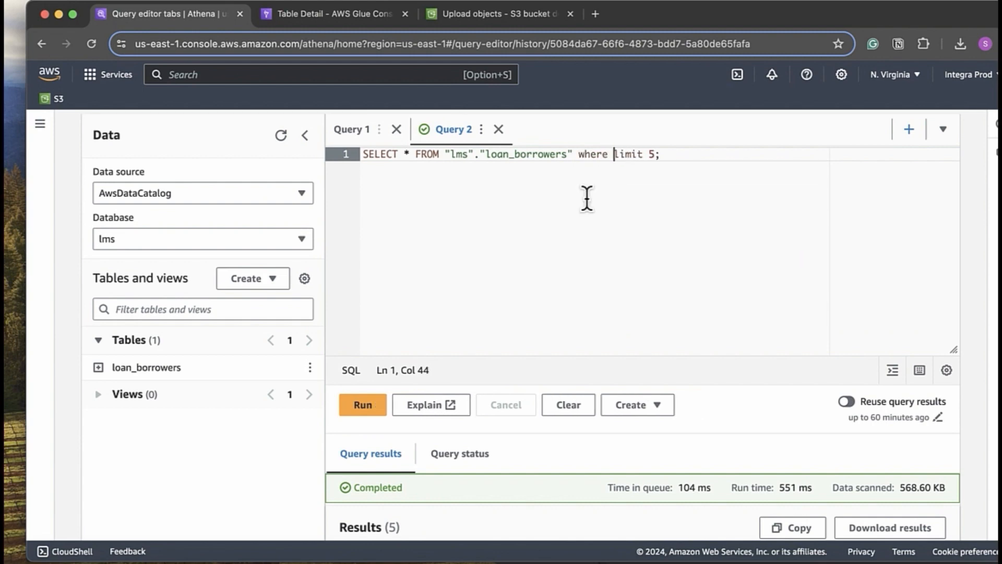
text(=200)
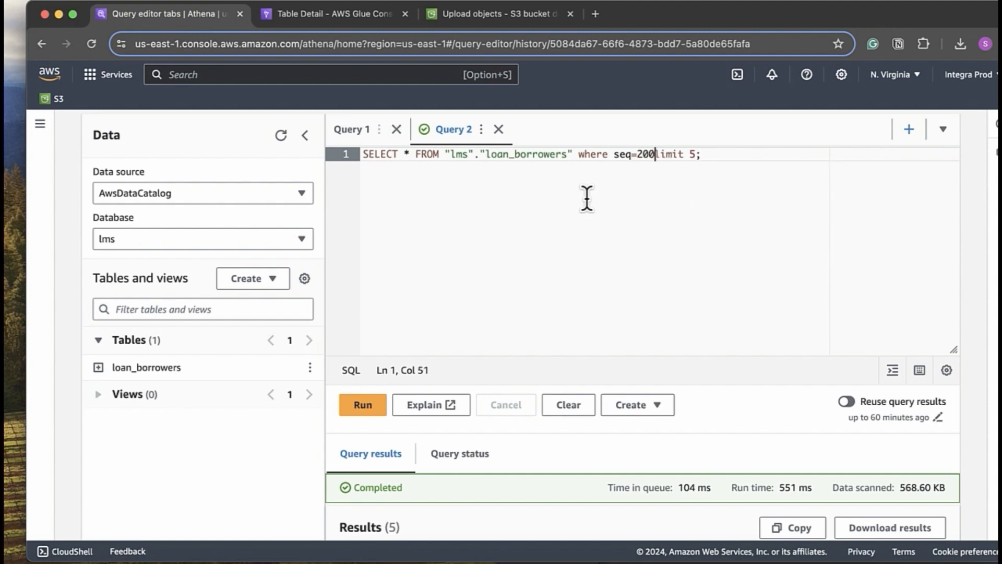
text(000)
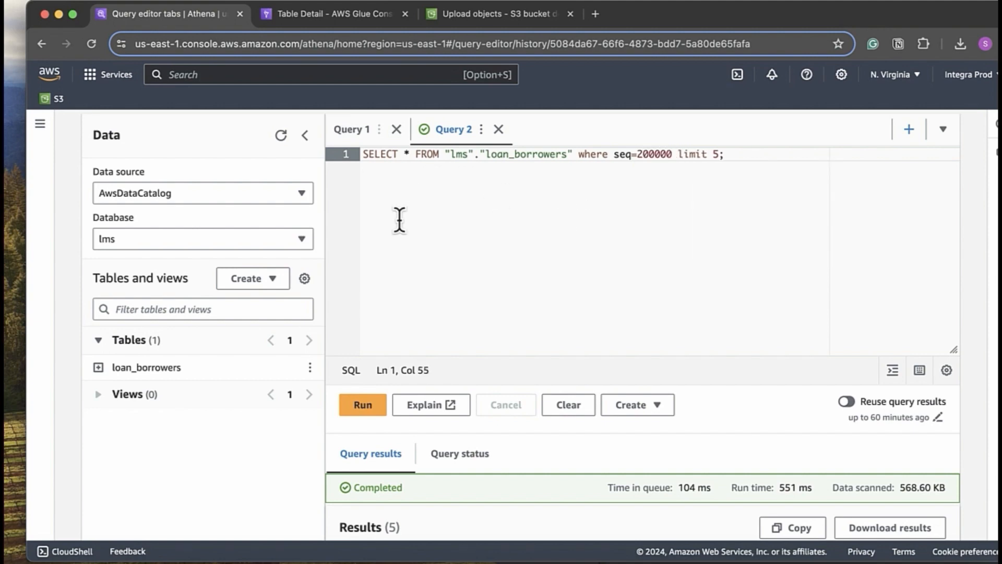
click(361, 405)
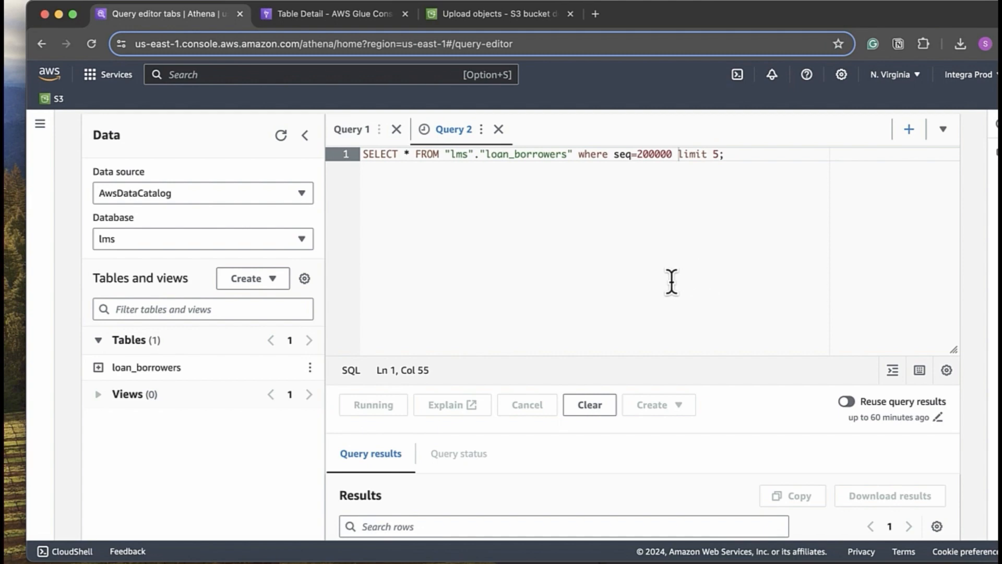
scroll(581, 318, down, 3)
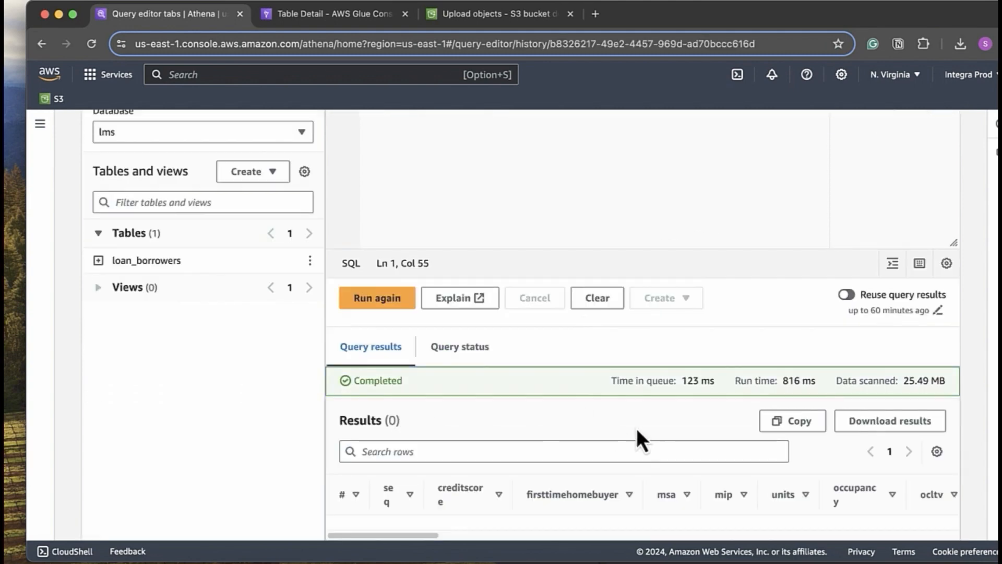
Switch to the pending S3 upload and upload loan_borrowers_set2.csv to s3://demo-aptuz/loan_borrowers/.
scroll(676, 472, up, 5)
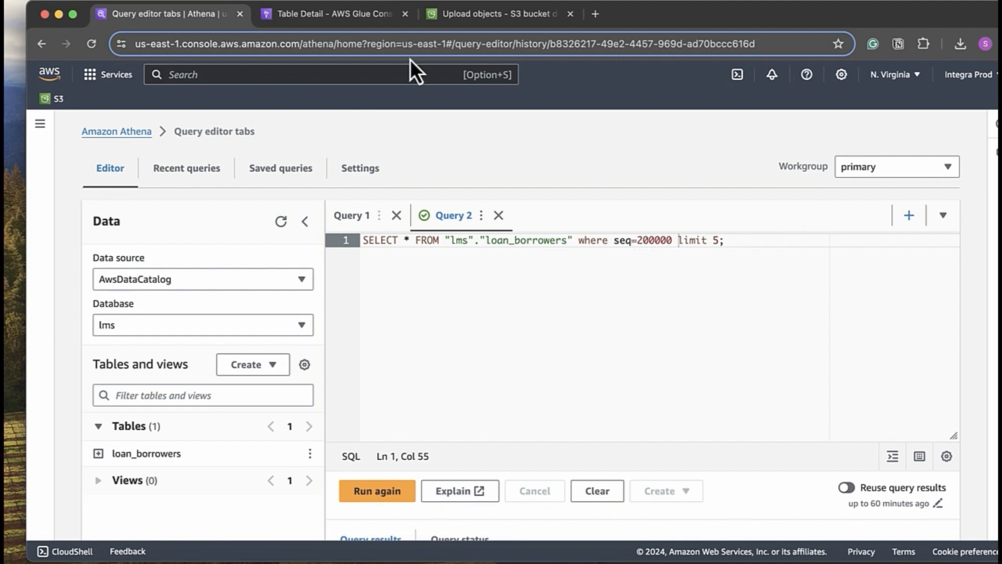
click(456, 19)
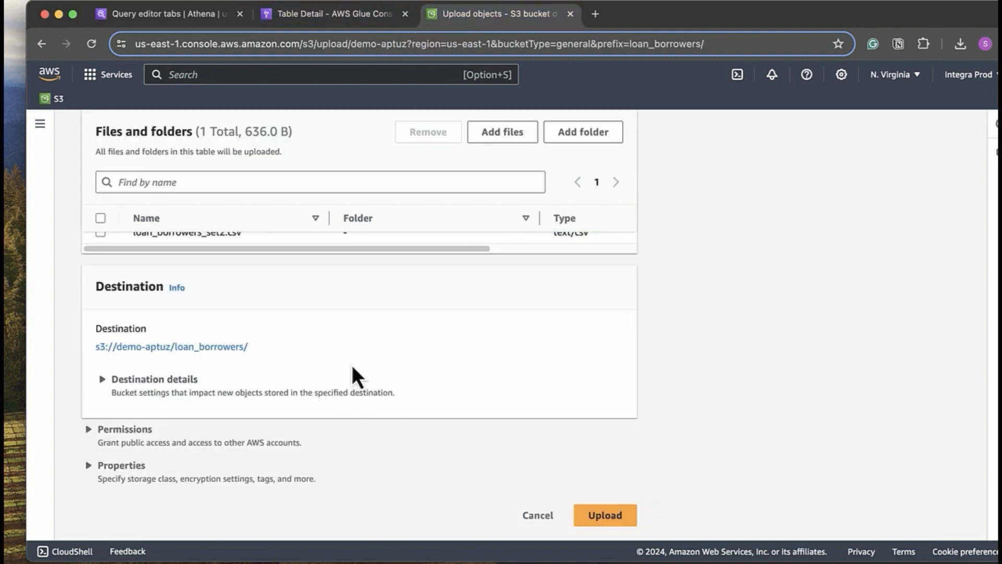
scroll(331, 308, up, 5)
scroll(274, 350, down, 4)
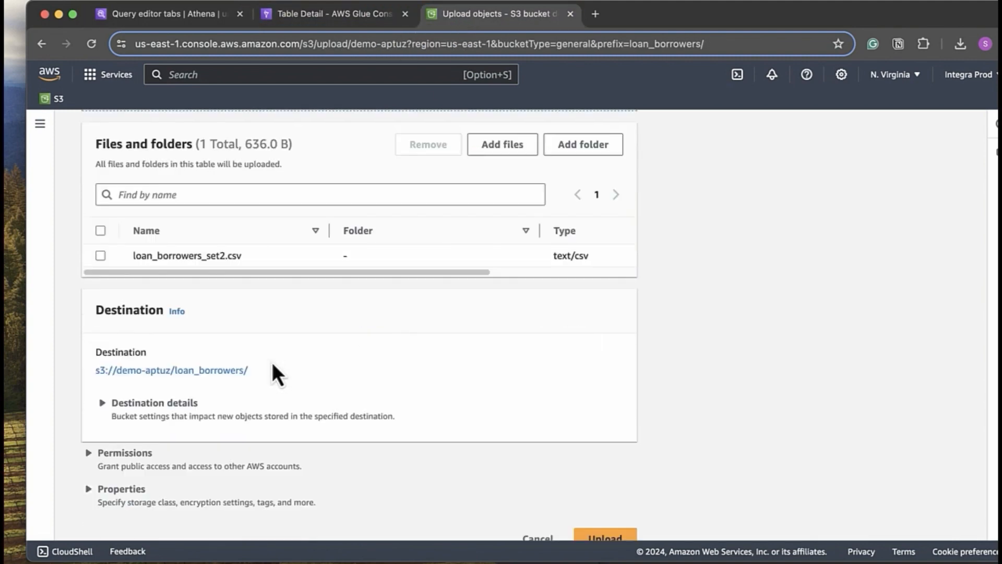
scroll(604, 492, down, 1)
click(601, 522)
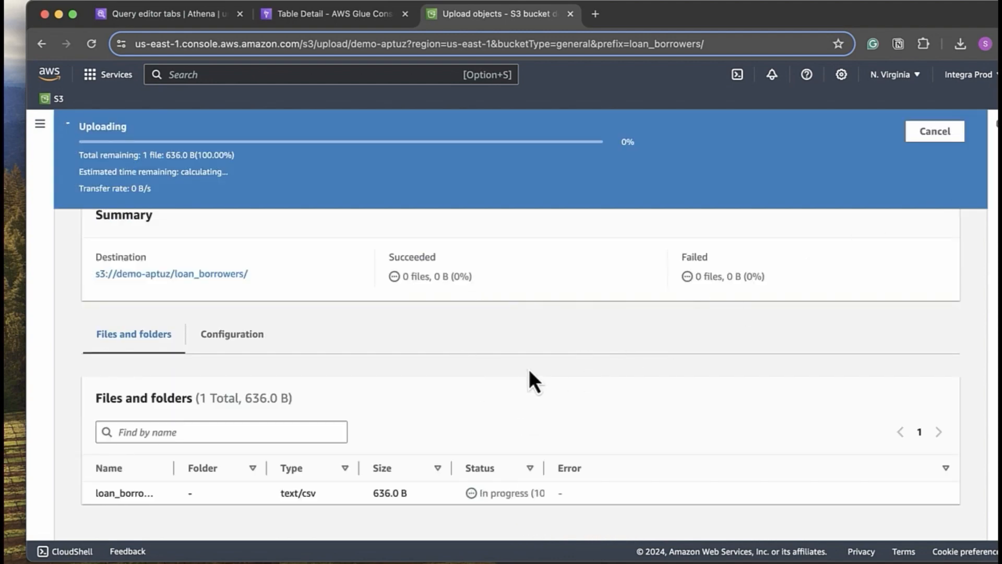
scroll(515, 367, up, 1)
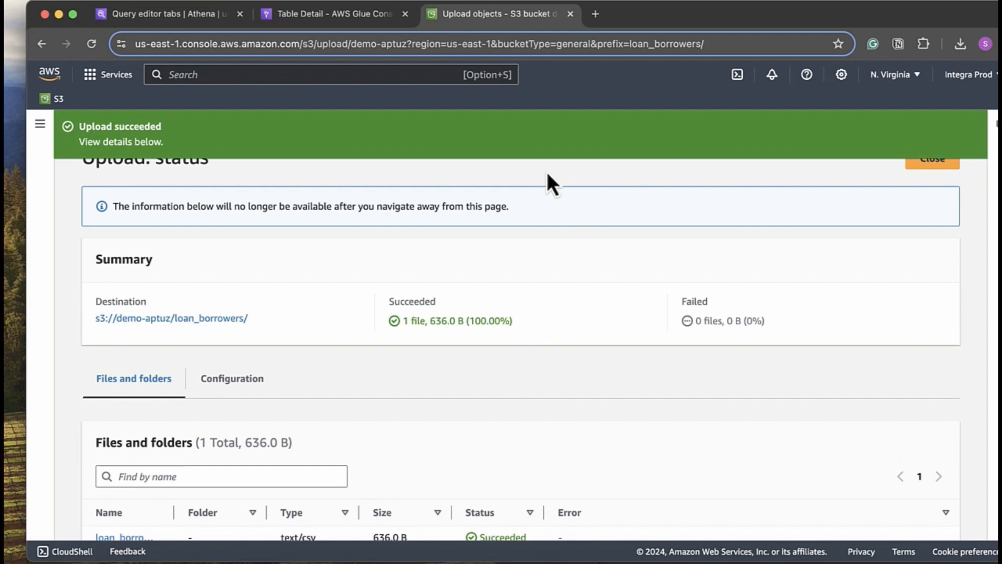
Return to Athena, rerun the loan_borrowers query for seq=200000 and check the returned rows.
click(316, 19)
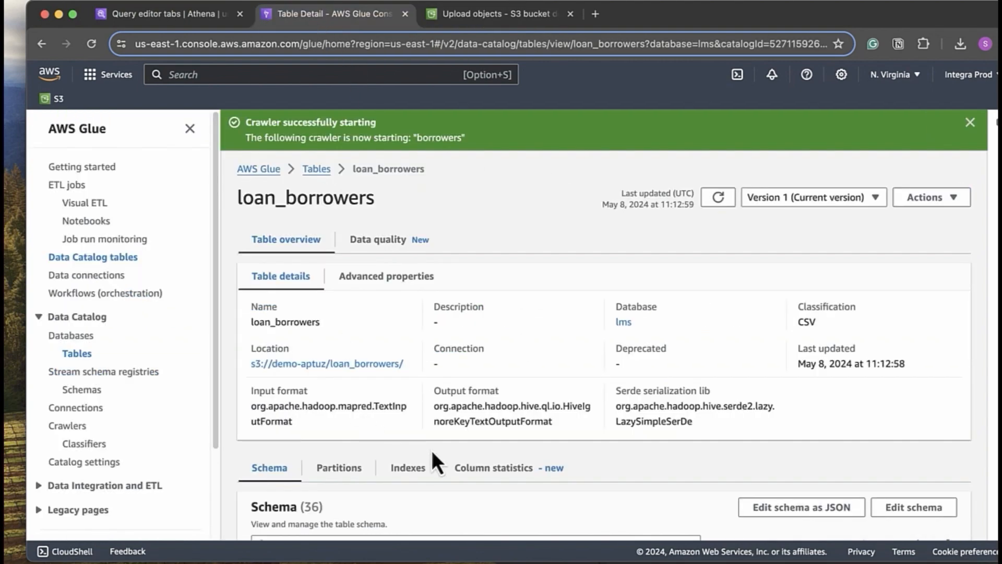
click(131, 18)
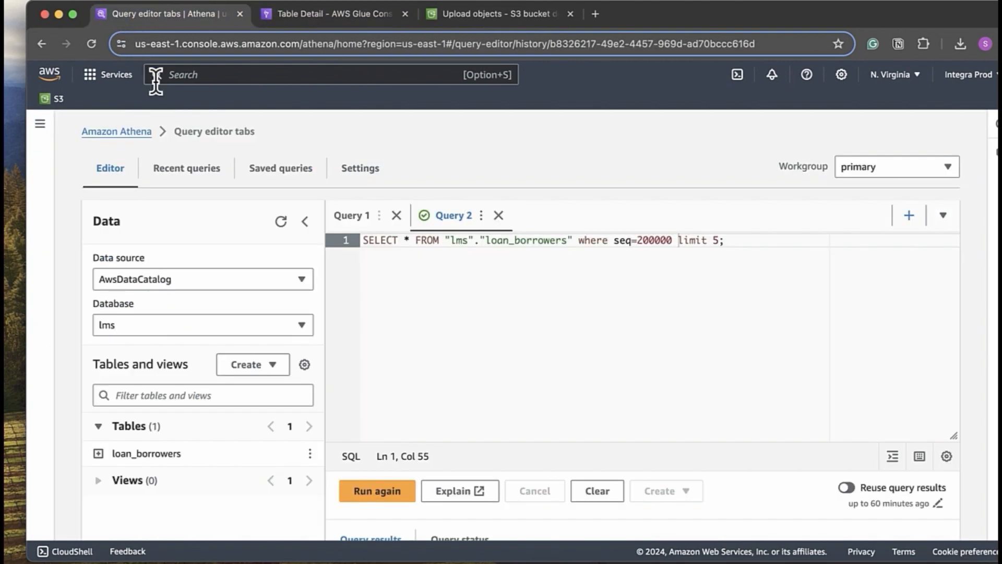
scroll(438, 363, down, 1)
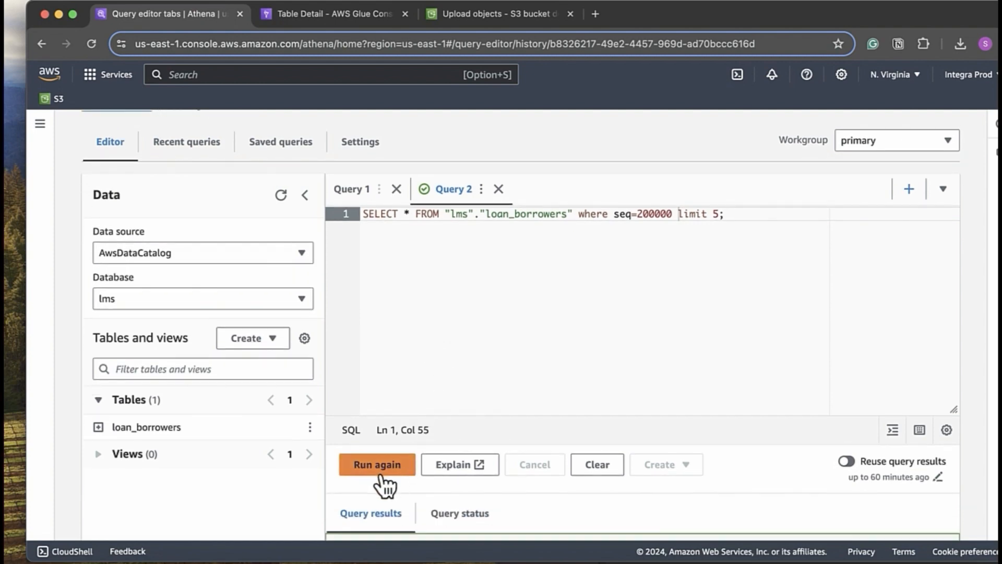
click(382, 469)
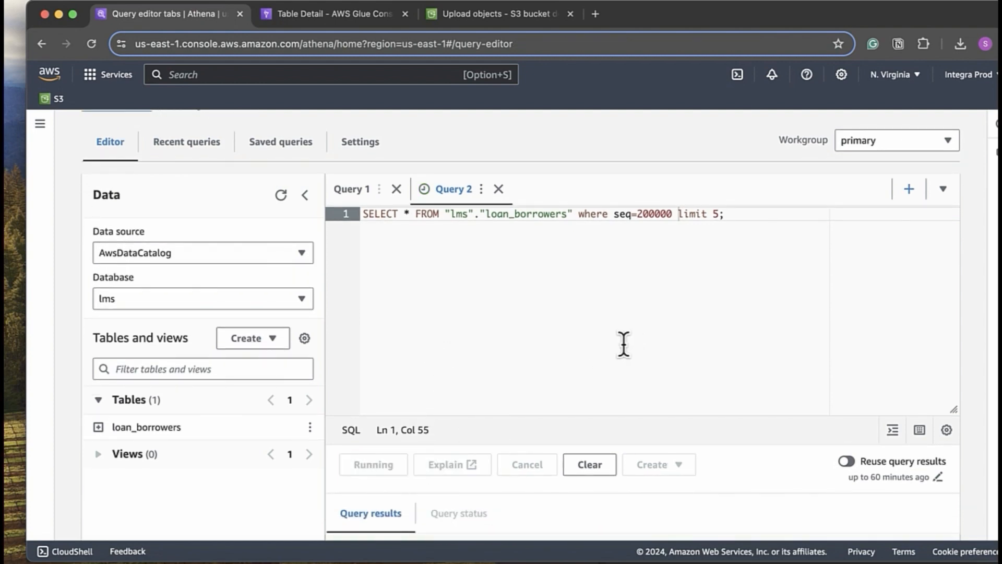
scroll(622, 343, down, 5)
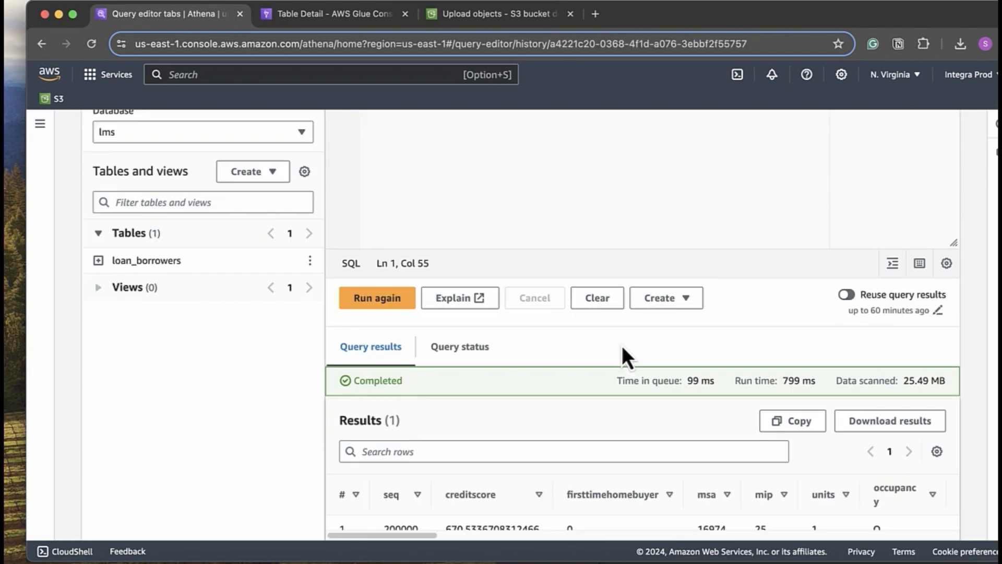
scroll(622, 345, down, 1)
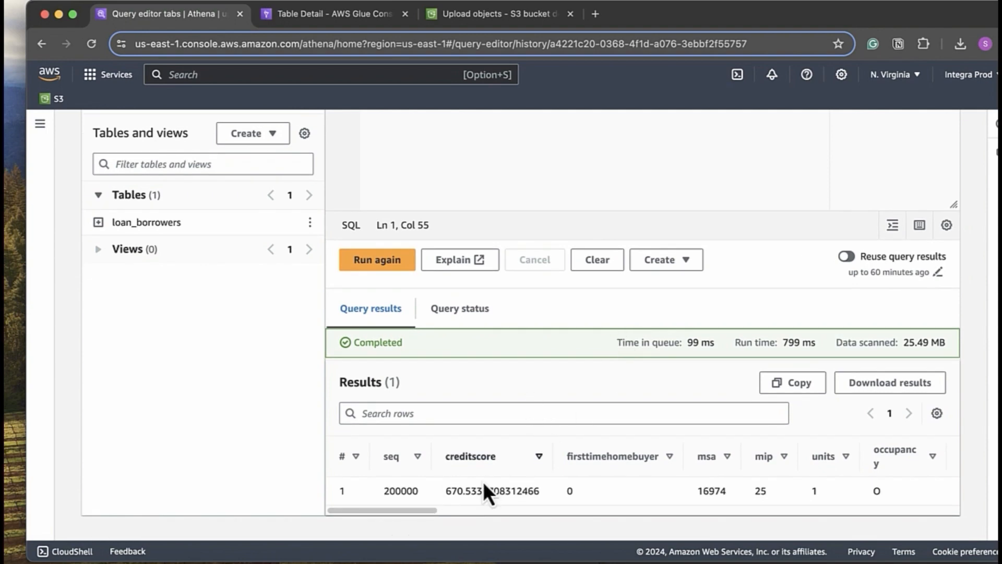